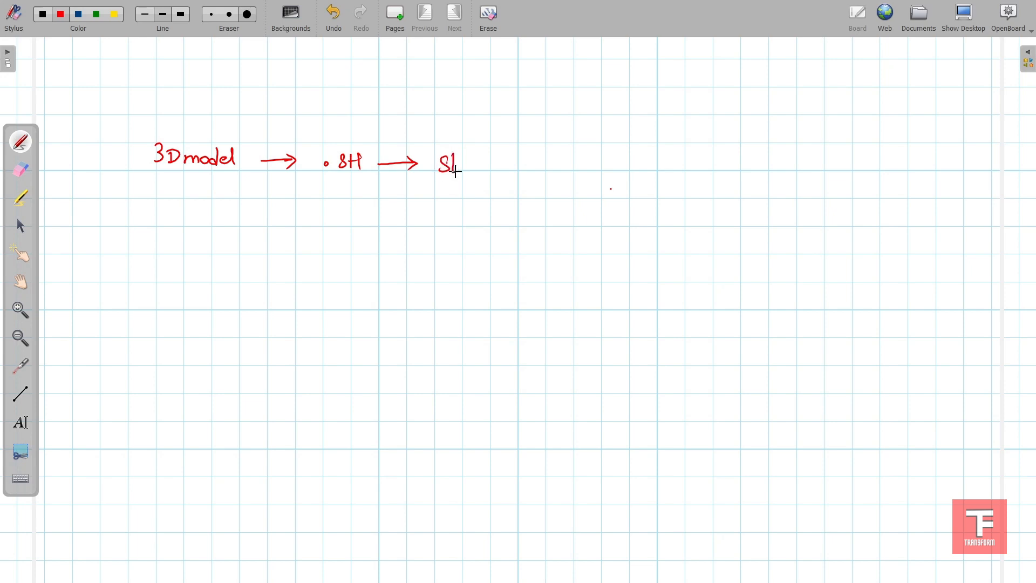
- Complete the handwritten workflow with Slicing, G codes and 3D printer joined by arrows, and brace the stages from 3D model to G codes
click(480, 156)
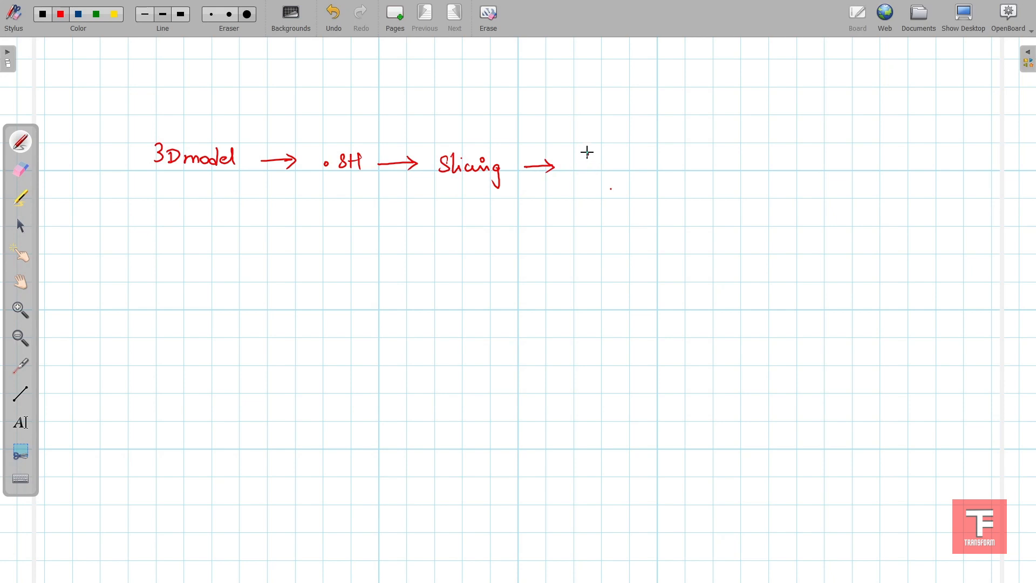
drag(631, 164, 745, 169)
mouse_move(774, 162)
mouse_down()
mouse_move(774, 185)
mouse_move(777, 172)
mouse_up()
drag(787, 171, 830, 172)
drag(831, 166, 845, 162)
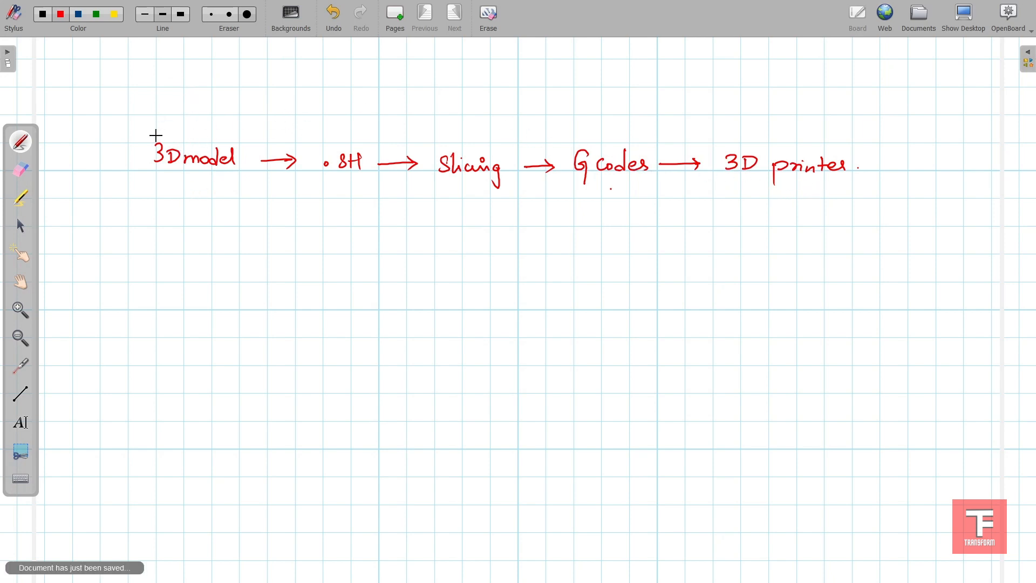
mouse_move(156, 136)
mouse_down()
mouse_move(330, 111)
mouse_move(608, 156)
mouse_up()
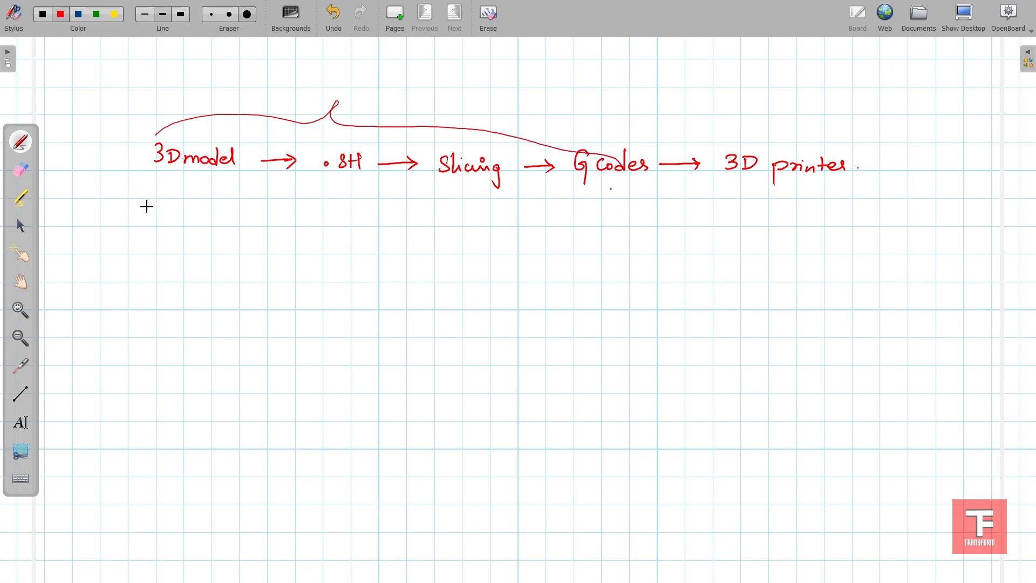
- Handwrite the notes "volume data" and "texture, color, density" with arrows beneath 3D model
mouse_move(117, 206)
mouse_down()
mouse_move(167, 195)
mouse_move(217, 200)
mouse_up()
mouse_move(151, 213)
mouse_down()
mouse_move(148, 222)
mouse_move(198, 218)
mouse_up()
mouse_move(123, 245)
mouse_down()
mouse_move(213, 236)
mouse_move(162, 266)
mouse_move(195, 257)
mouse_move(201, 278)
mouse_move(161, 291)
mouse_move(204, 278)
mouse_move(210, 306)
mouse_up()
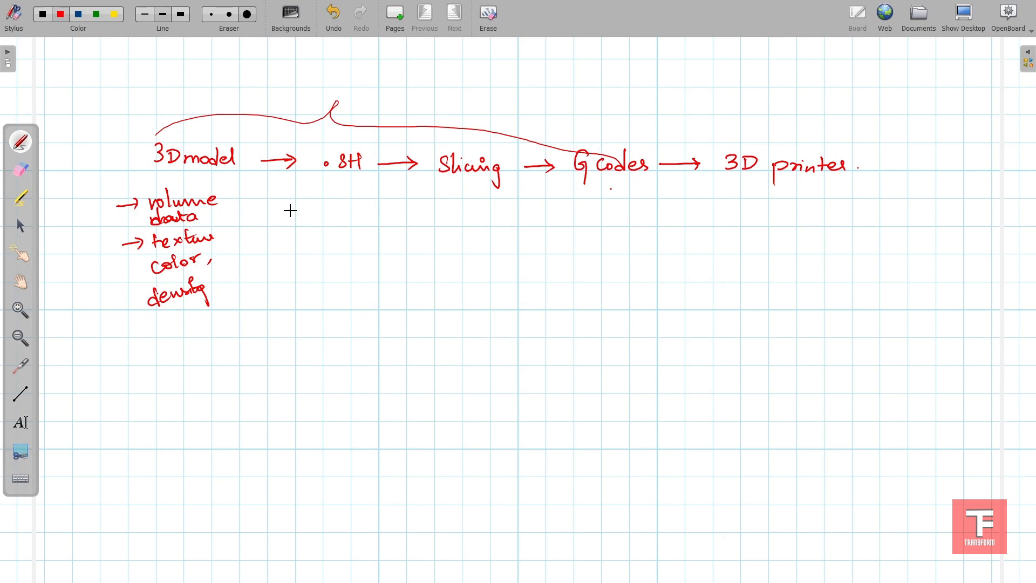
- Handwrite the notes "contour data" and "(triangulation process)" with arrows beneath the .stl stage
mouse_move(276, 207)
mouse_down()
mouse_move(363, 205)
mouse_move(335, 229)
mouse_move(367, 220)
mouse_up()
mouse_move(276, 255)
mouse_down()
mouse_move(329, 258)
mouse_move(357, 284)
mouse_move(371, 258)
mouse_move(405, 250)
mouse_up()
click(334, 253)
click(410, 252)
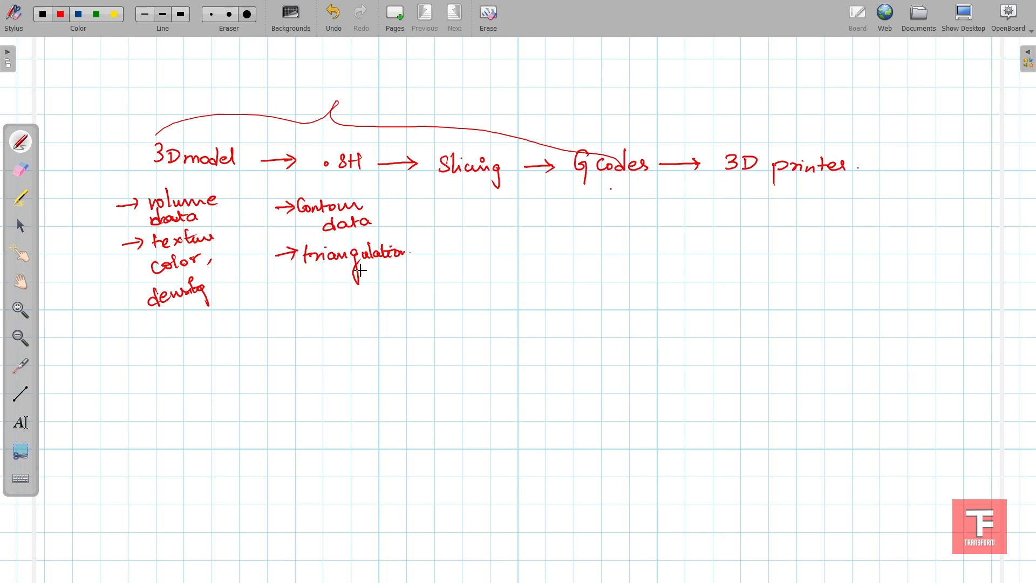
mouse_move(305, 241)
mouse_down()
mouse_move(296, 275)
mouse_move(315, 292)
mouse_move(379, 279)
mouse_move(380, 292)
mouse_up()
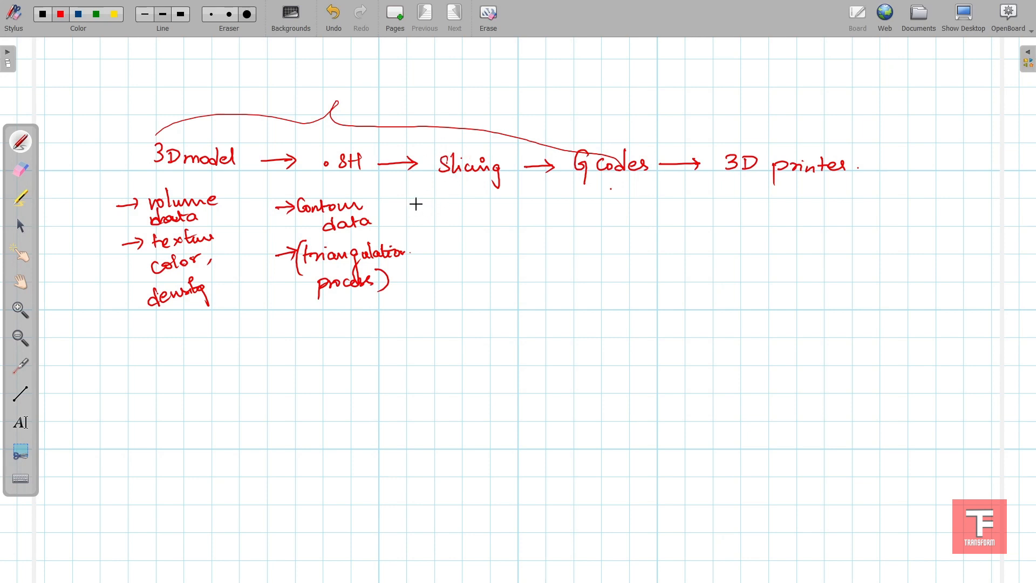
- Handwrite "layer data" beneath Slicing and "toolpath data" beneath G codes, each with a leading arrow
drag(411, 205, 435, 211)
mouse_move(447, 205)
mouse_down()
mouse_move(455, 227)
mouse_move(482, 203)
mouse_move(474, 238)
mouse_move(500, 229)
mouse_up()
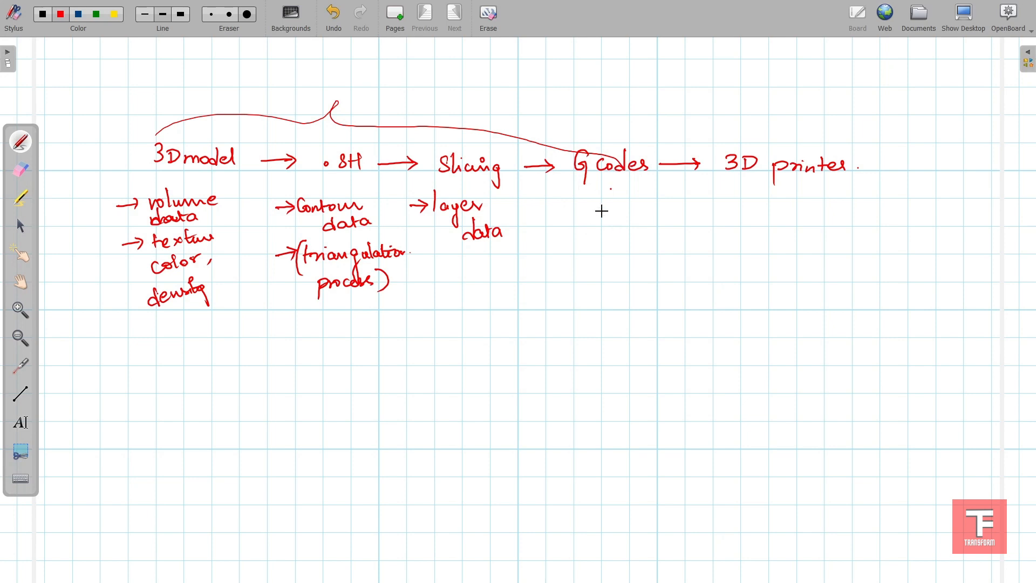
drag(533, 218, 579, 221)
mouse_move(570, 212)
mouse_down()
mouse_move(602, 204)
mouse_move(618, 214)
mouse_up()
drag(622, 210, 630, 218)
drag(625, 212, 632, 211)
mouse_move(632, 205)
mouse_down()
mouse_move(638, 214)
mouse_move(591, 246)
mouse_move(613, 243)
mouse_up()
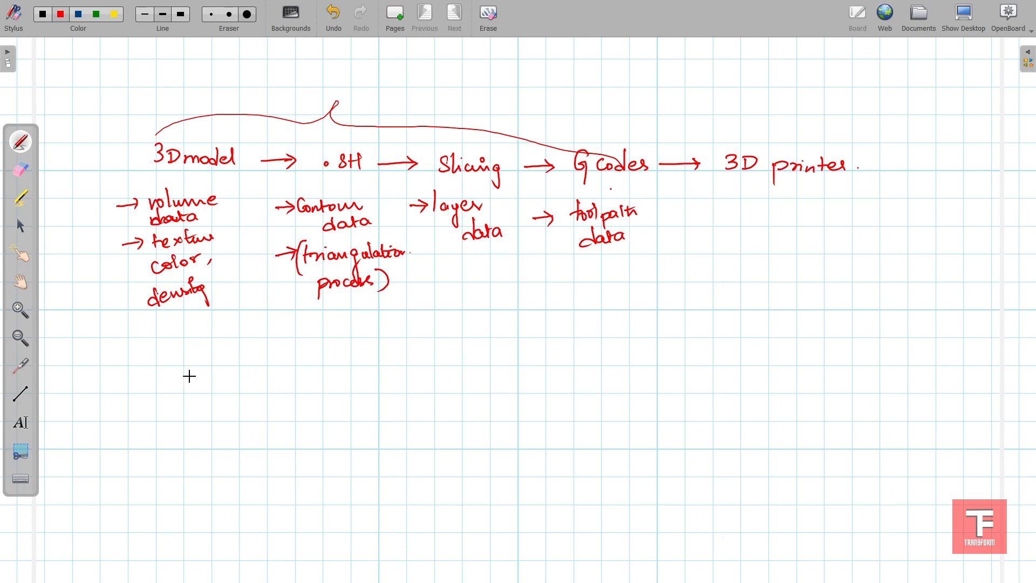
- Draw a red cube shaded yellow beneath the 3D model notes and label it "4kg cube" in red
mouse_move(153, 351)
mouse_down()
mouse_move(213, 356)
mouse_move(153, 351)
mouse_move(154, 408)
mouse_up()
mouse_move(171, 379)
mouse_down()
mouse_move(170, 413)
mouse_move(210, 384)
mouse_up()
mouse_move(158, 358)
mouse_down()
mouse_move(172, 368)
mouse_move(186, 341)
mouse_move(170, 347)
mouse_move(181, 344)
mouse_move(186, 364)
mouse_move(211, 354)
mouse_move(201, 344)
mouse_move(162, 373)
mouse_move(162, 402)
mouse_move(182, 375)
mouse_move(203, 365)
mouse_move(209, 381)
mouse_up()
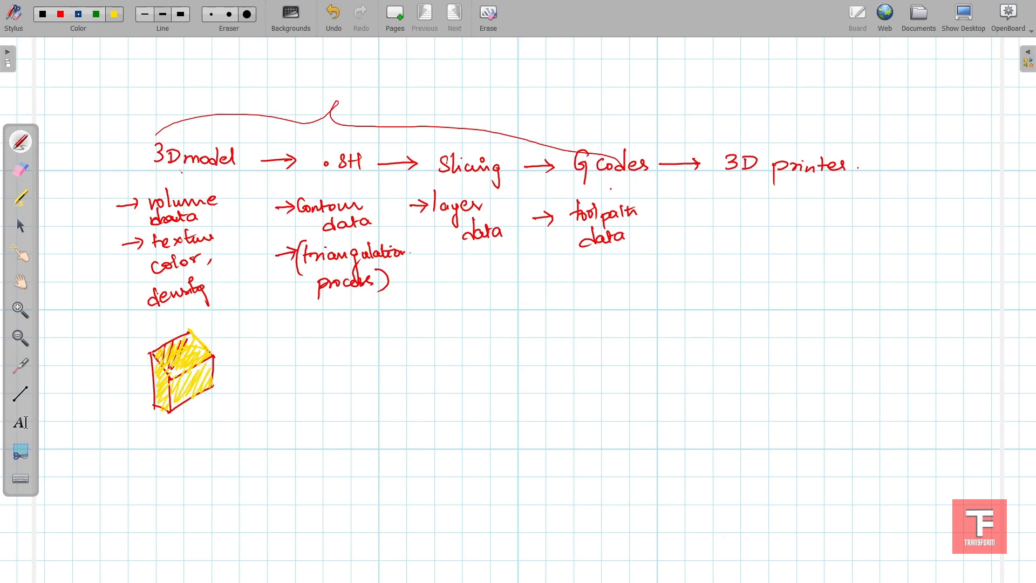
click(58, 19)
mouse_move(150, 427)
mouse_down()
mouse_move(150, 446)
mouse_move(163, 444)
mouse_move(167, 457)
mouse_move(211, 426)
mouse_up()
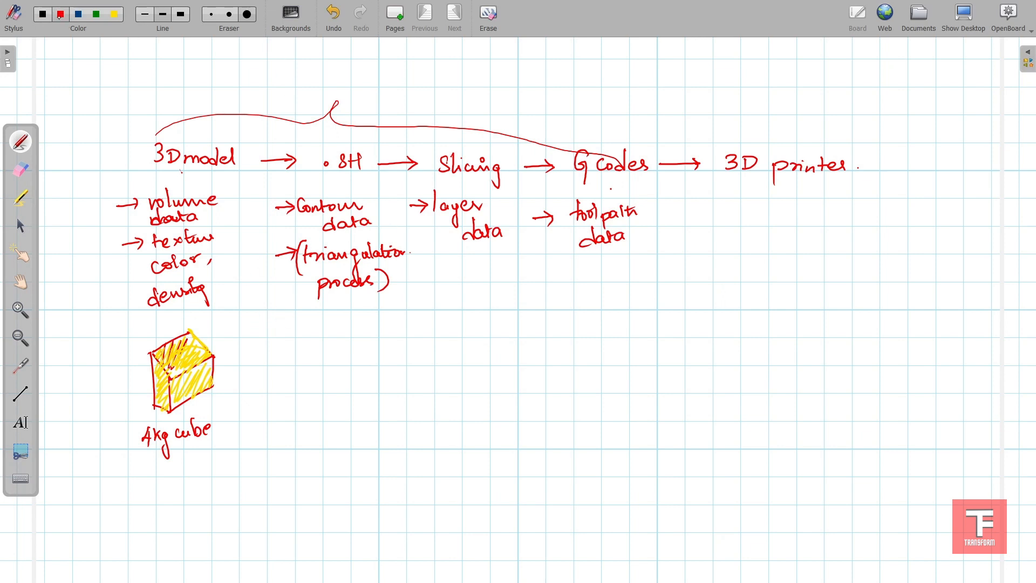
- Draw a second red cube beneath the .stl notes and divide its faces into triangles with diagonal lines
mouse_move(302, 349)
mouse_down()
mouse_move(320, 371)
mouse_move(346, 327)
mouse_move(375, 354)
mouse_up()
drag(321, 371, 320, 408)
mouse_move(303, 350)
mouse_down()
mouse_move(300, 377)
mouse_move(316, 408)
mouse_move(373, 393)
mouse_up()
drag(372, 352, 369, 395)
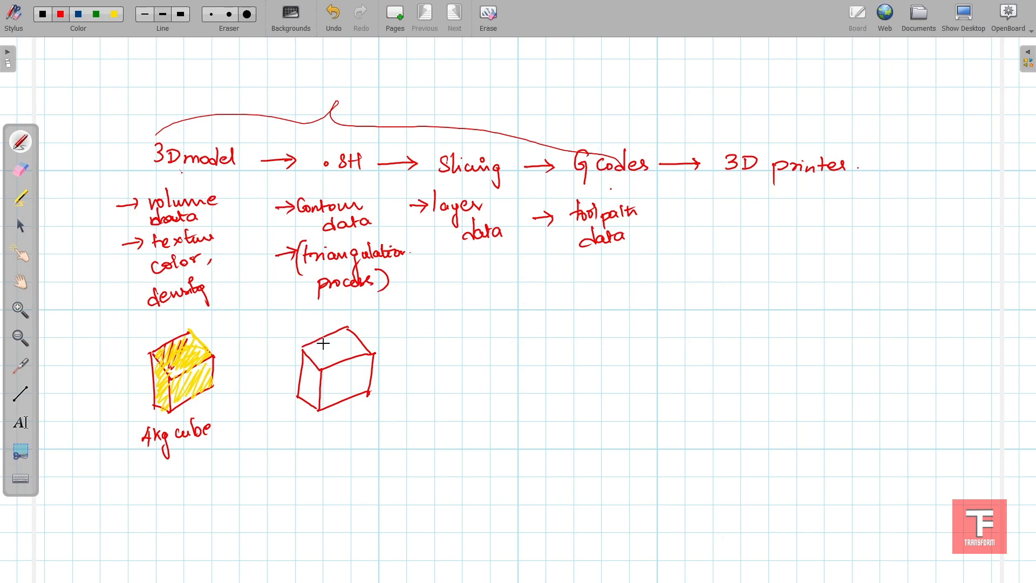
mouse_move(304, 346)
mouse_down()
mouse_move(374, 354)
mouse_move(337, 353)
mouse_move(312, 385)
mouse_move(327, 370)
mouse_move(371, 388)
mouse_up()
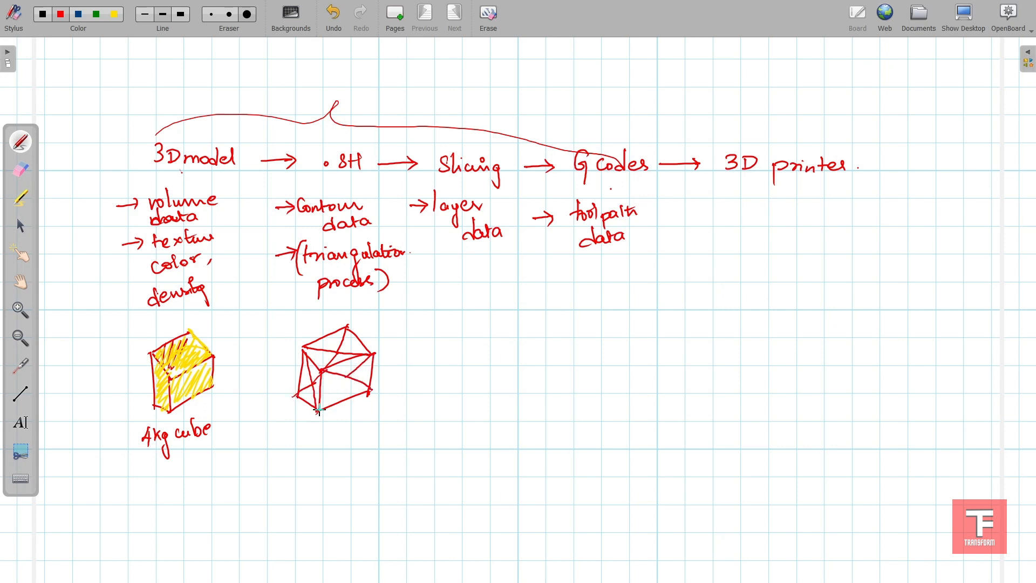
drag(319, 410, 348, 375)
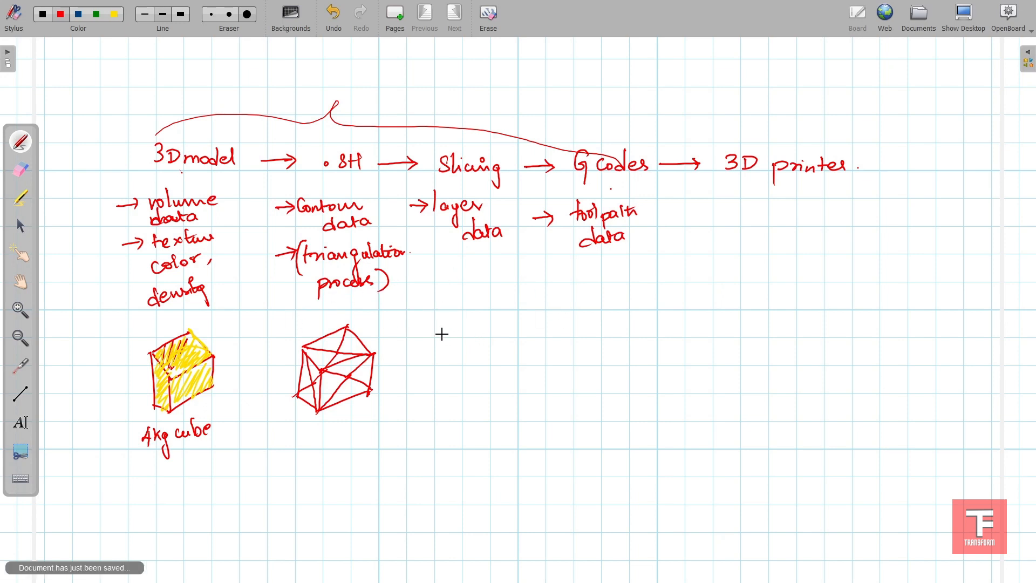
- Draw a cube cut into horizontal layers beneath the slicing notes, with a curved arrow leading from the triangulated cube
mouse_move(437, 328)
mouse_down()
mouse_move(437, 339)
mouse_move(474, 348)
mouse_move(476, 306)
mouse_move(467, 398)
mouse_move(434, 388)
mouse_move(463, 398)
mouse_up()
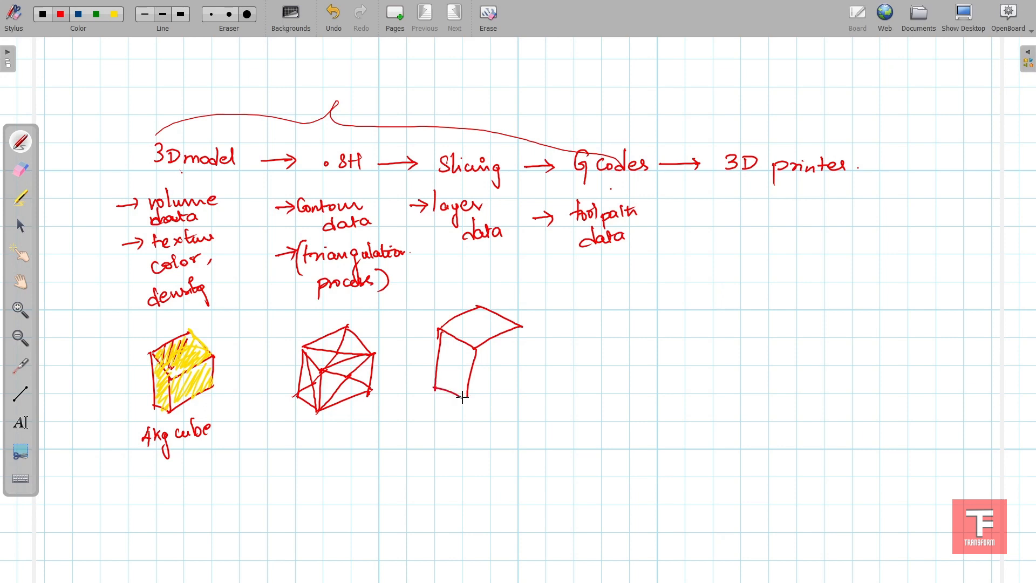
drag(353, 414, 408, 404)
drag(399, 402, 403, 415)
drag(467, 399, 534, 372)
drag(523, 326, 514, 384)
mouse_move(438, 333)
mouse_down()
mouse_move(475, 350)
mouse_move(465, 360)
mouse_move(471, 382)
mouse_move(530, 339)
mouse_up()
mouse_move(476, 366)
mouse_down()
mouse_move(530, 351)
mouse_move(527, 361)
mouse_up()
drag(468, 384, 526, 368)
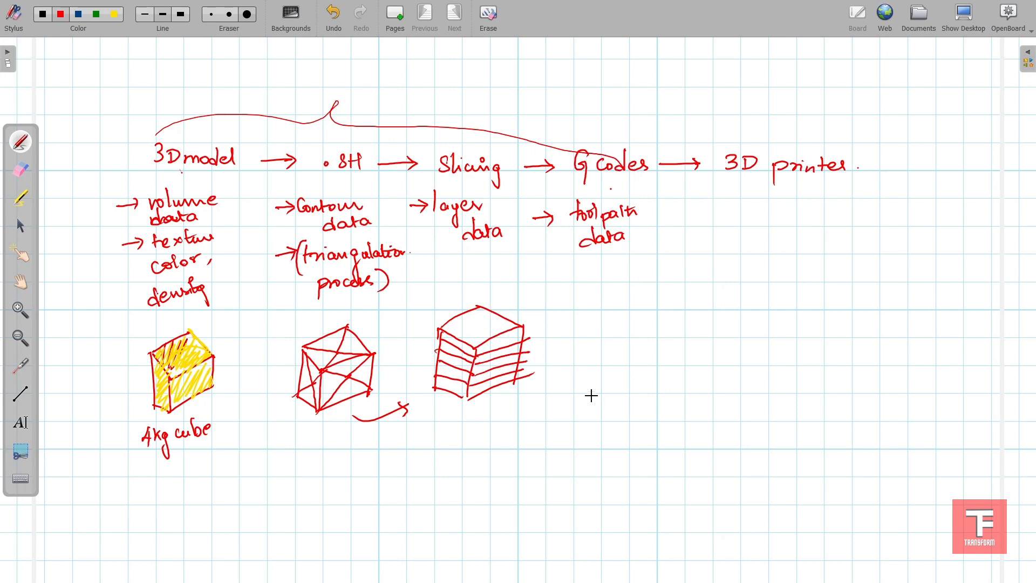
- Sketch a rectangle below the layered cube, hatch it with toolpath lines, and continue the sketch beneath the G codes notes
mouse_move(485, 450)
mouse_down()
mouse_move(491, 485)
mouse_move(555, 469)
mouse_up()
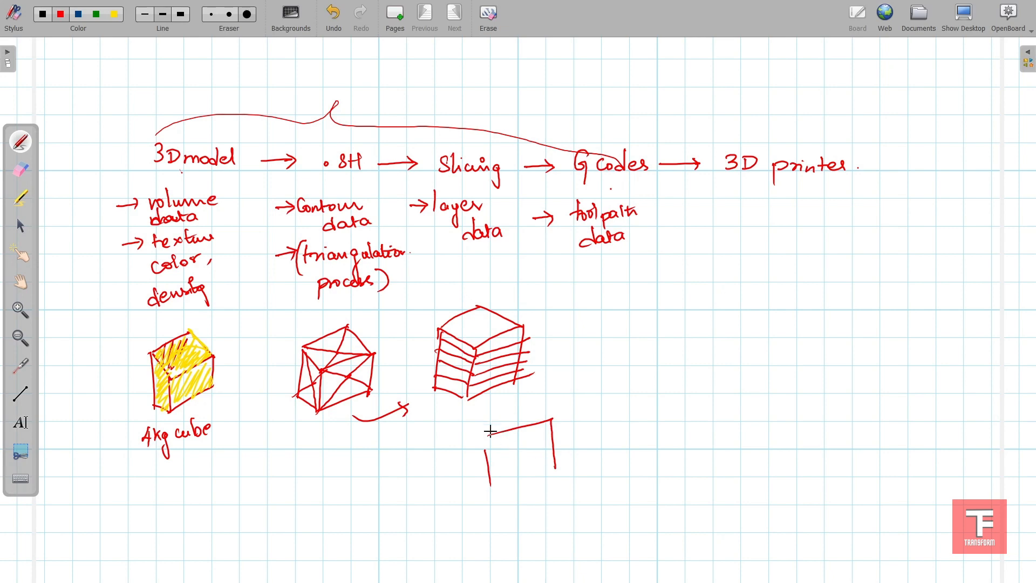
mouse_move(480, 436)
mouse_down()
mouse_move(484, 464)
mouse_move(515, 485)
mouse_move(558, 448)
mouse_up()
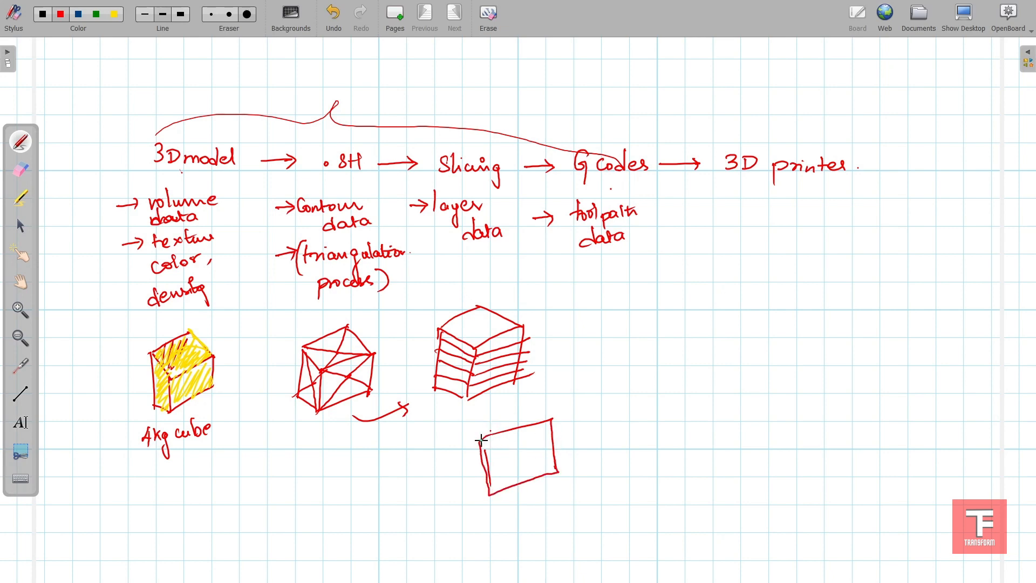
mouse_move(481, 440)
mouse_down()
mouse_move(544, 421)
mouse_move(493, 453)
mouse_move(499, 443)
mouse_move(513, 459)
mouse_move(529, 442)
mouse_up()
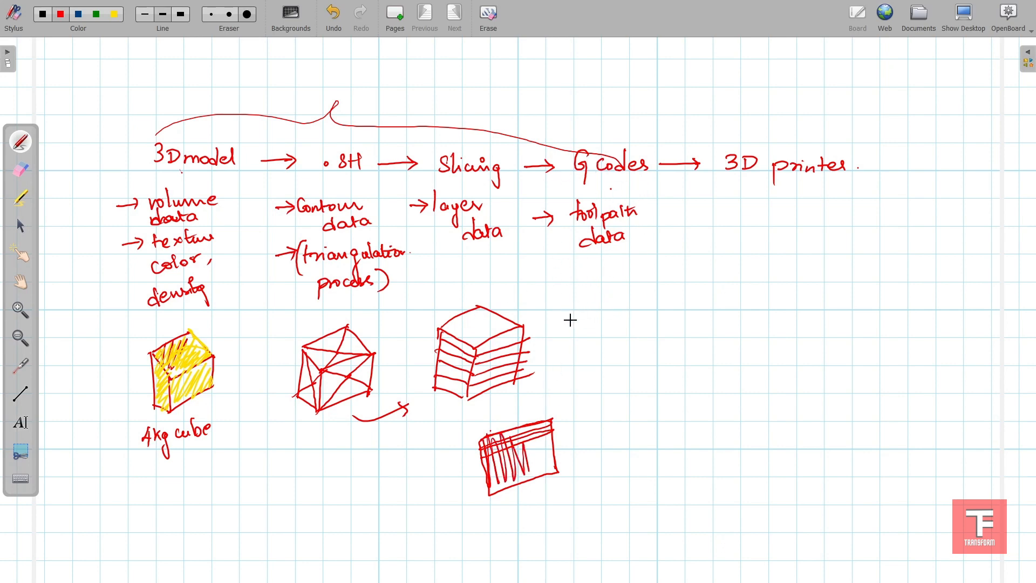
mouse_move(548, 326)
mouse_down()
mouse_move(611, 306)
mouse_move(601, 317)
mouse_move(704, 297)
mouse_move(700, 307)
mouse_up()
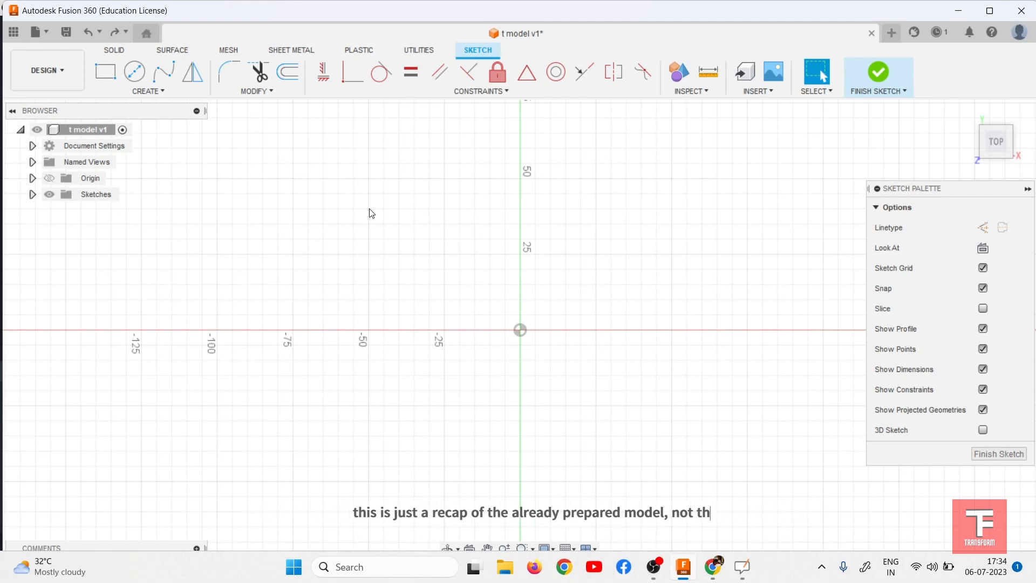
- Switch to Fusion 360, redo the sketches and extrusions of the T model, and save it as a new version described "User Saved"
key(ctrl+y)
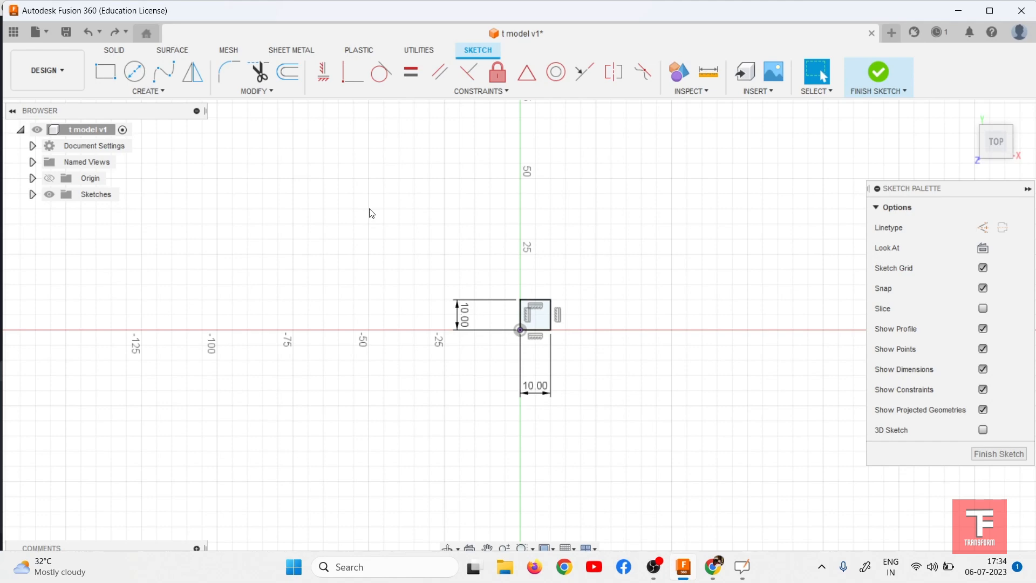
key(ctrl+y)
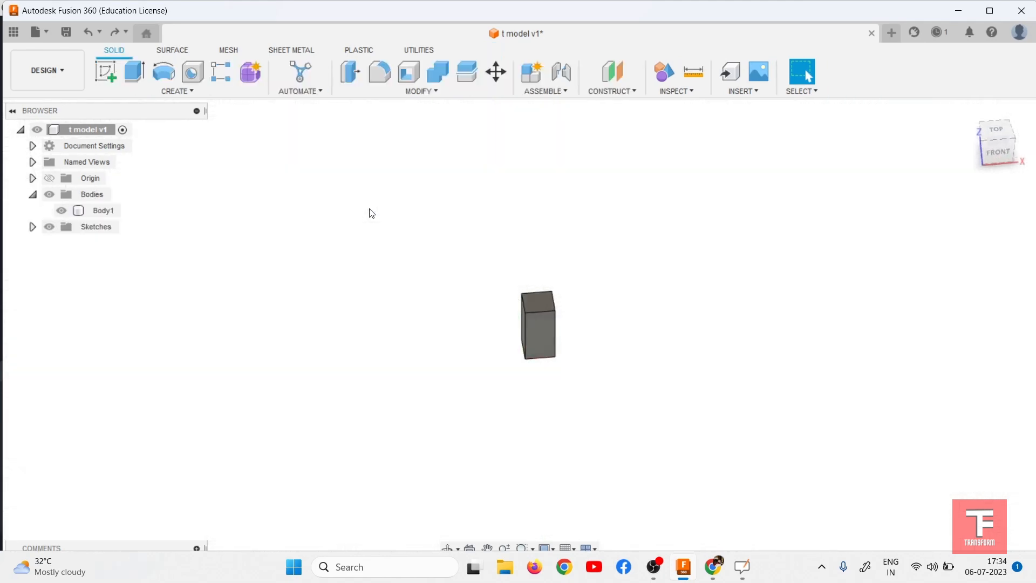
key(ctrl+y)
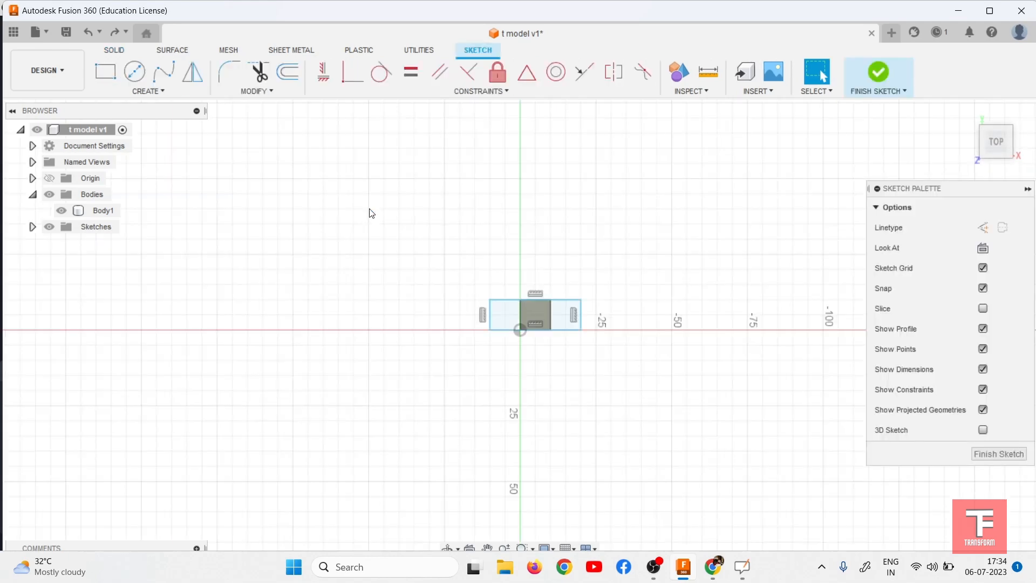
key(ctrl+y)
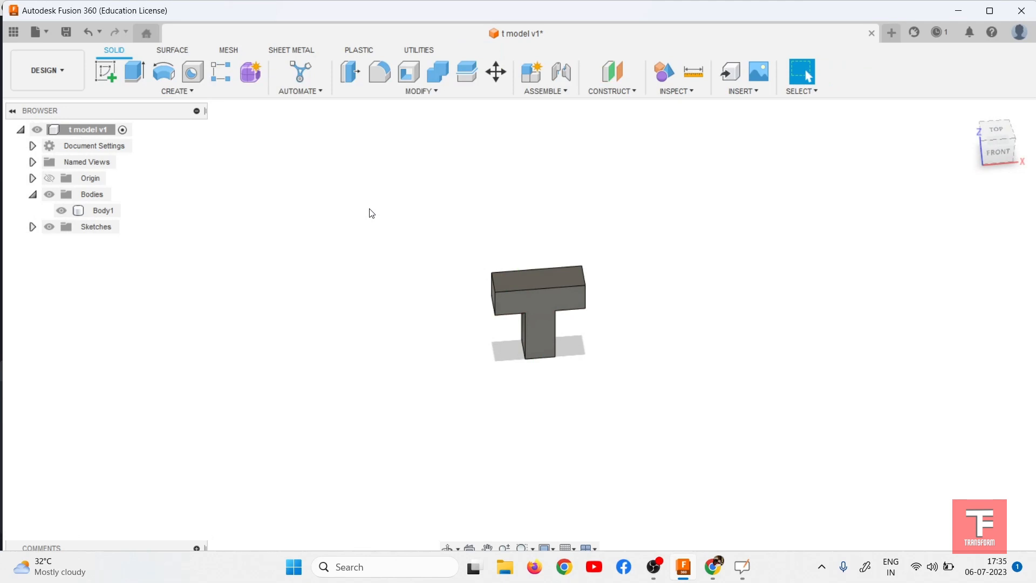
key(ctrl+s)
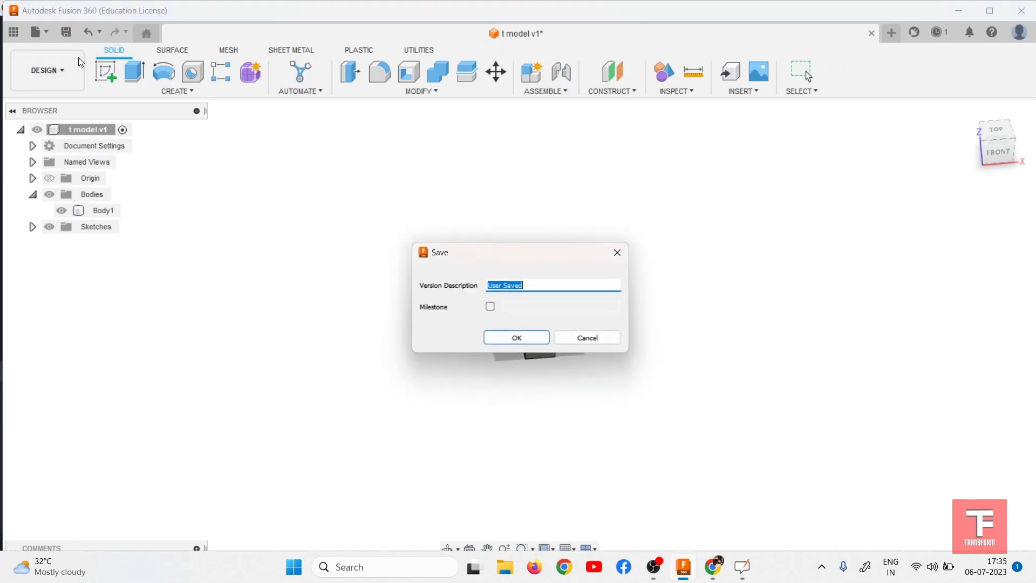
click(518, 338)
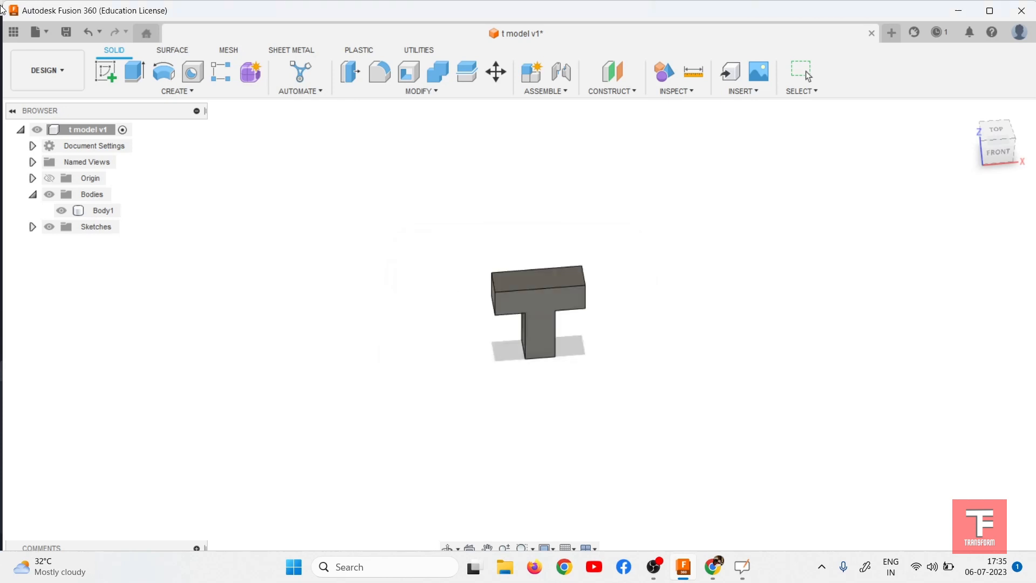
- Export the design to the Downloads folder as an STL file named "t model v2" and close the job status
click(50, 33)
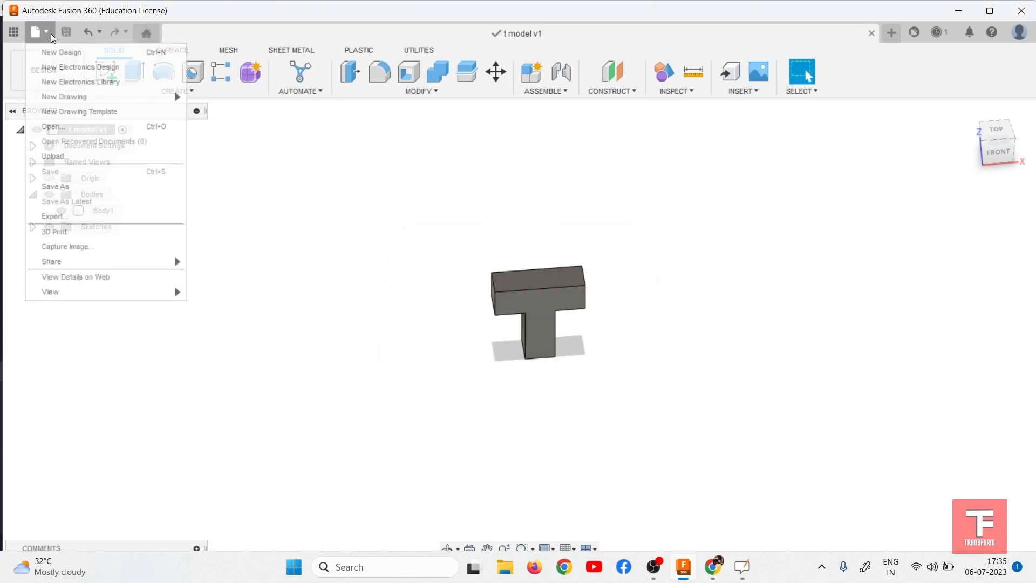
click(138, 217)
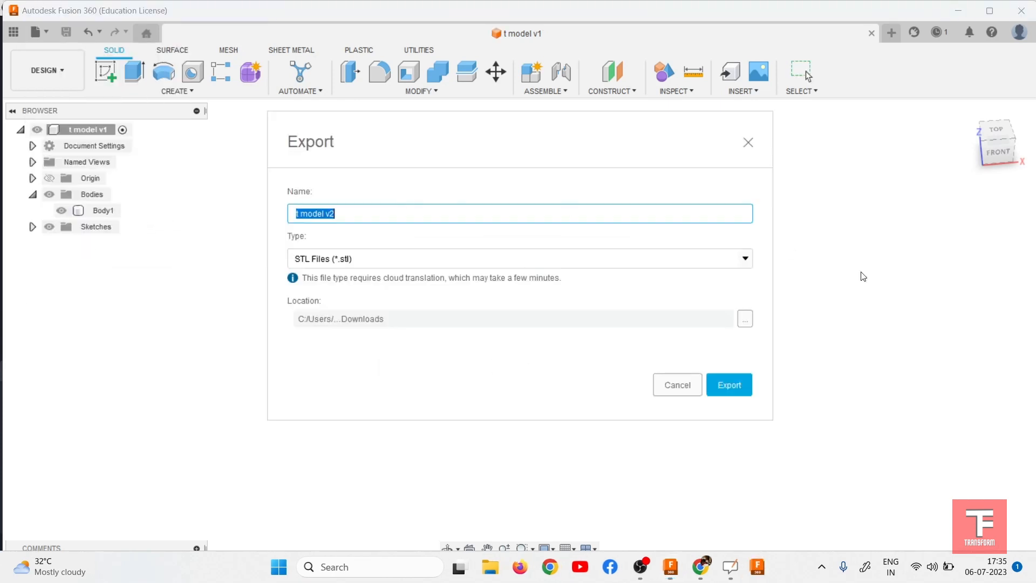
click(446, 262)
scroll(406, 349, down, 1)
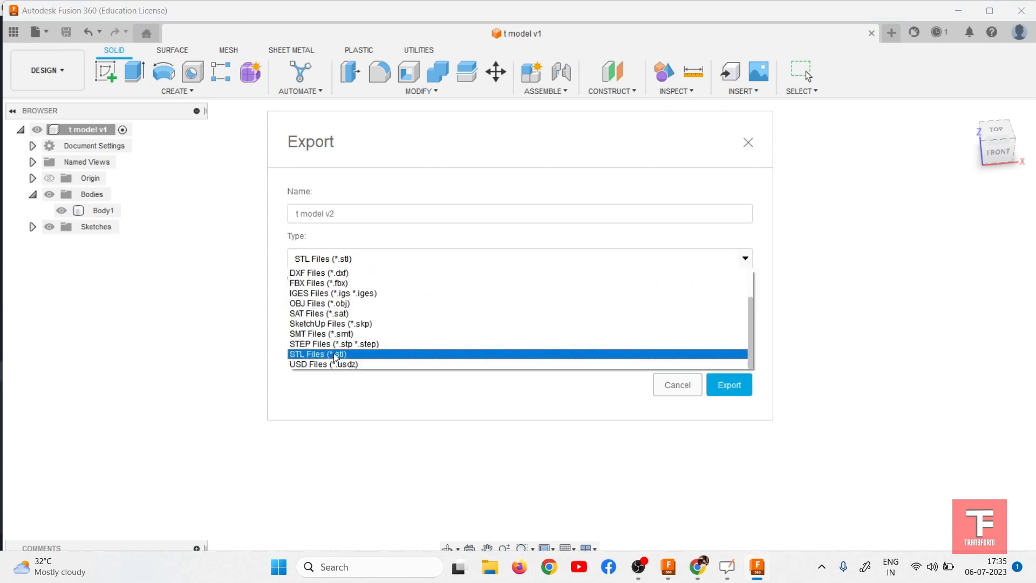
click(333, 353)
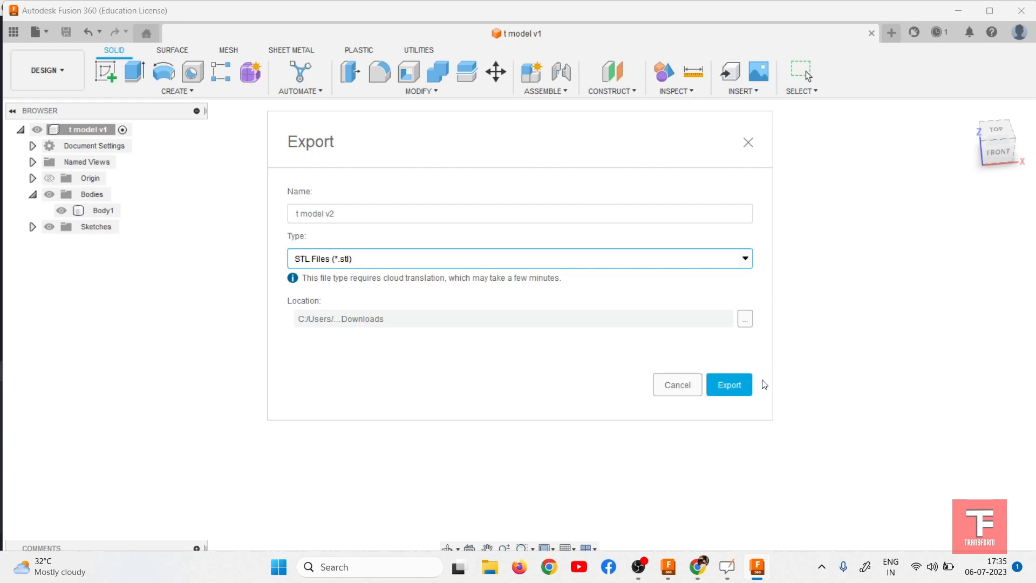
click(742, 388)
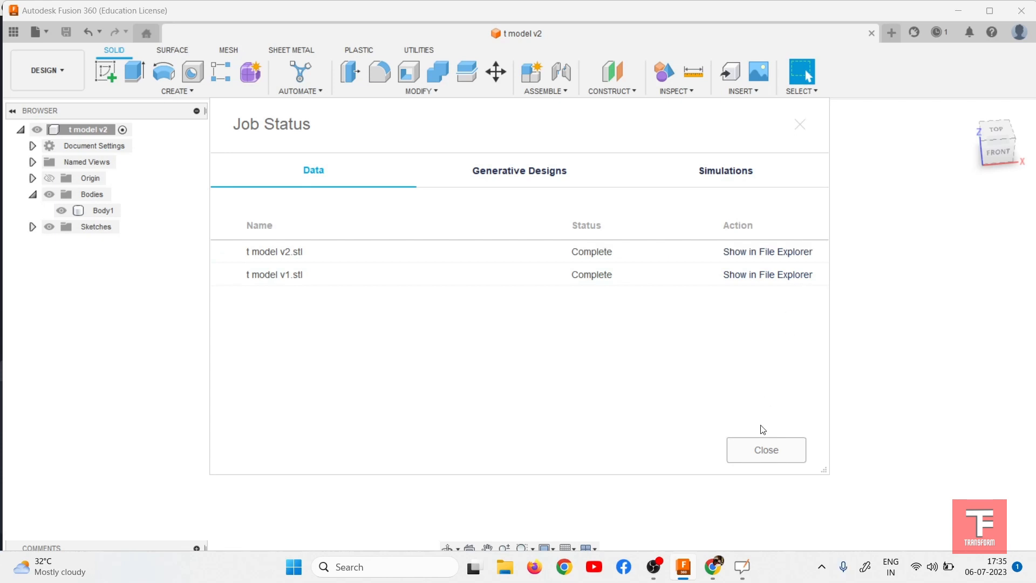
click(780, 448)
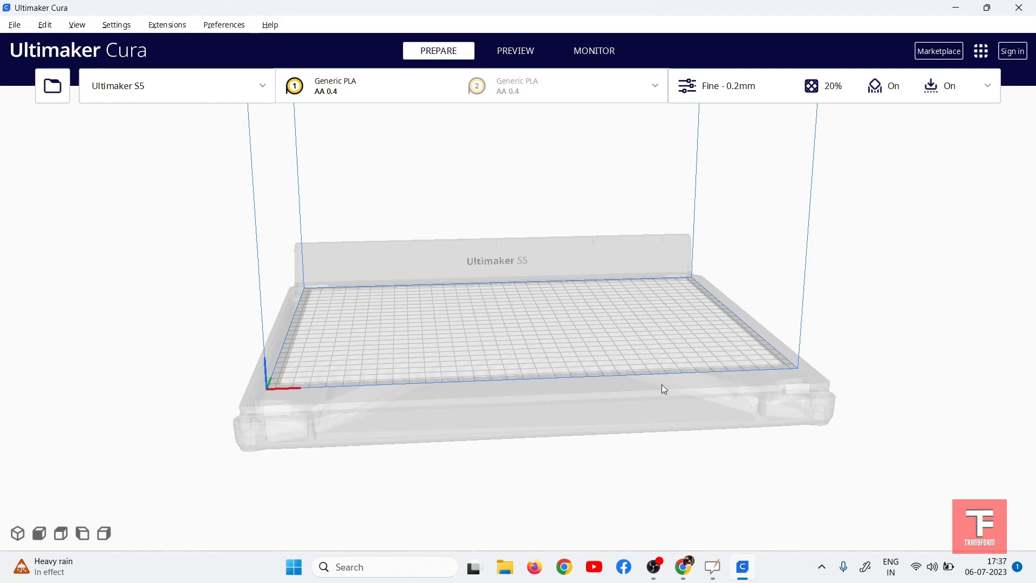
- Switch to Ultimaker Cura and choose Ultimaker S5 from the preset printers
scroll(658, 377, down, 4)
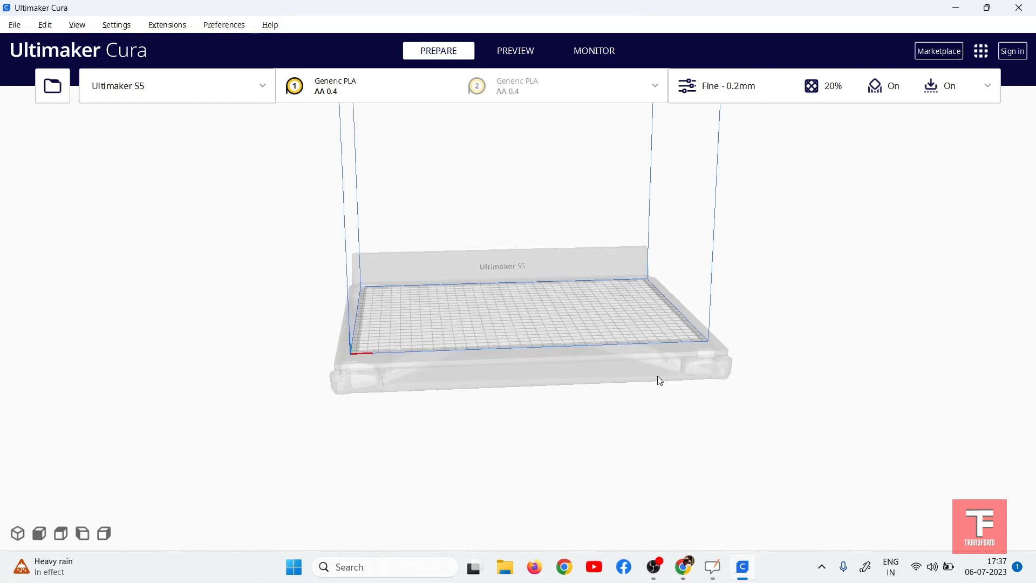
scroll(644, 275, up, 5)
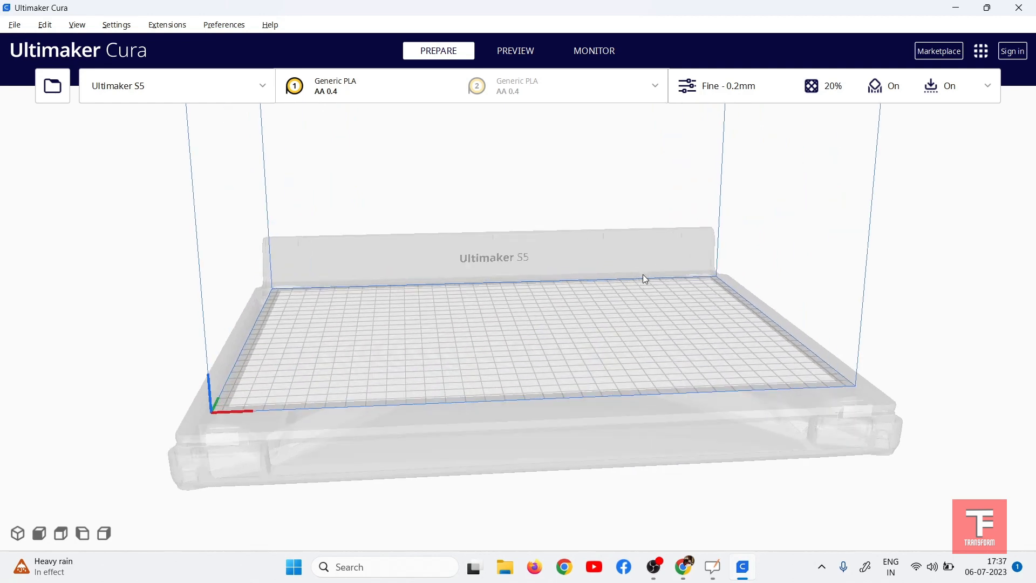
click(223, 92)
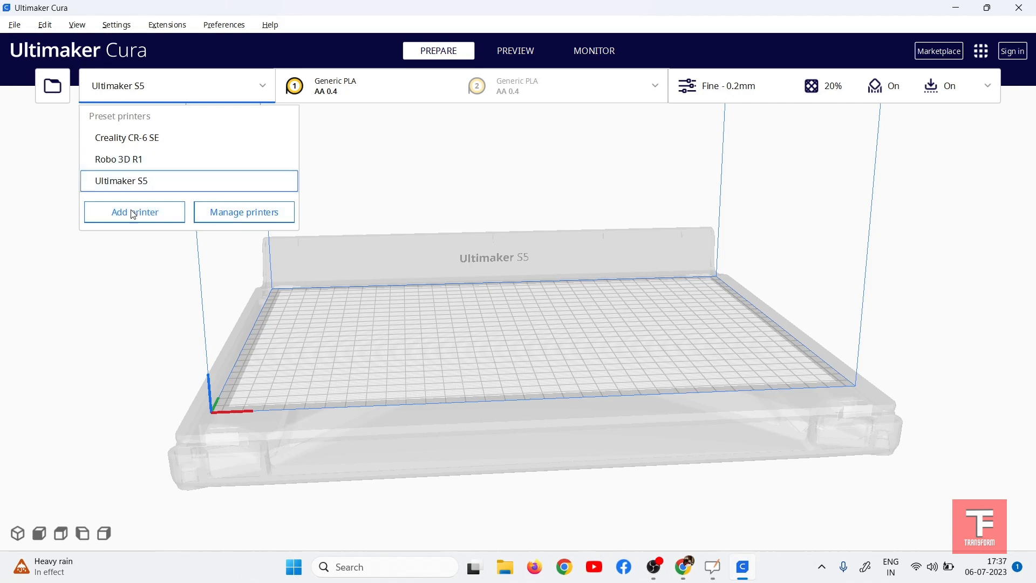
click(130, 180)
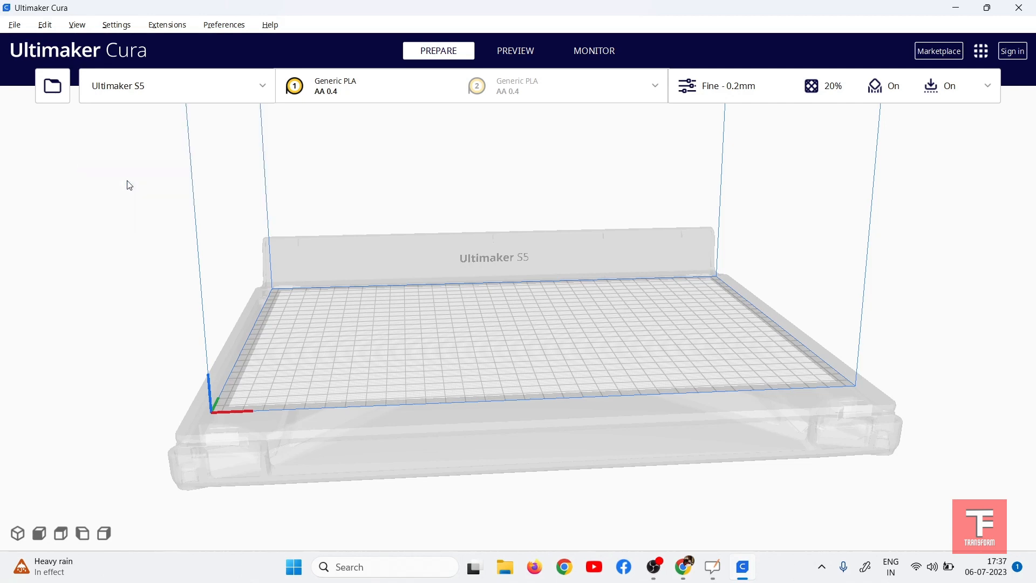
- Open the STL file "t model v2" from the Downloads folder onto the Ultimaker S5 build plate
click(65, 100)
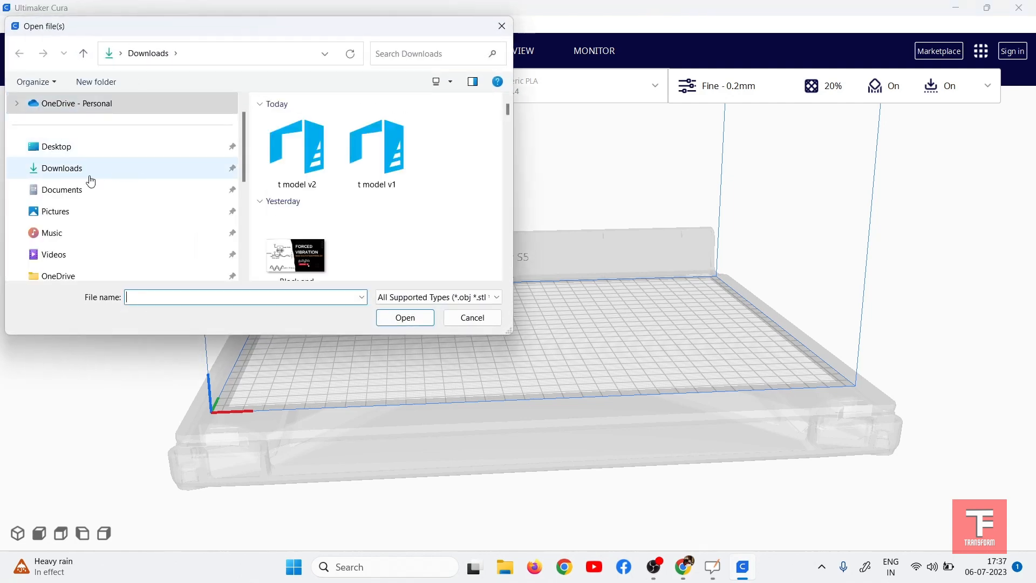
click(90, 180)
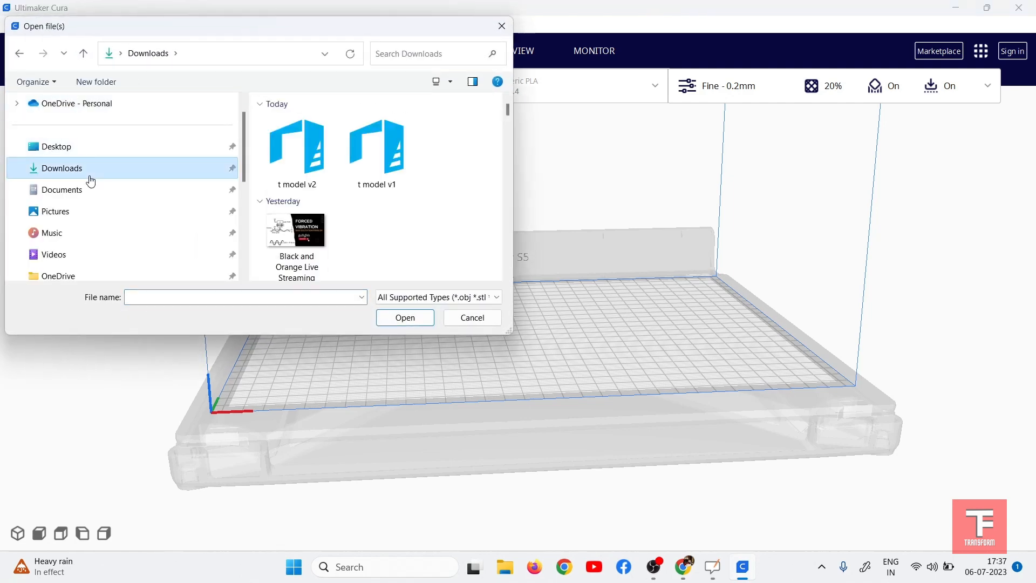
click(312, 167)
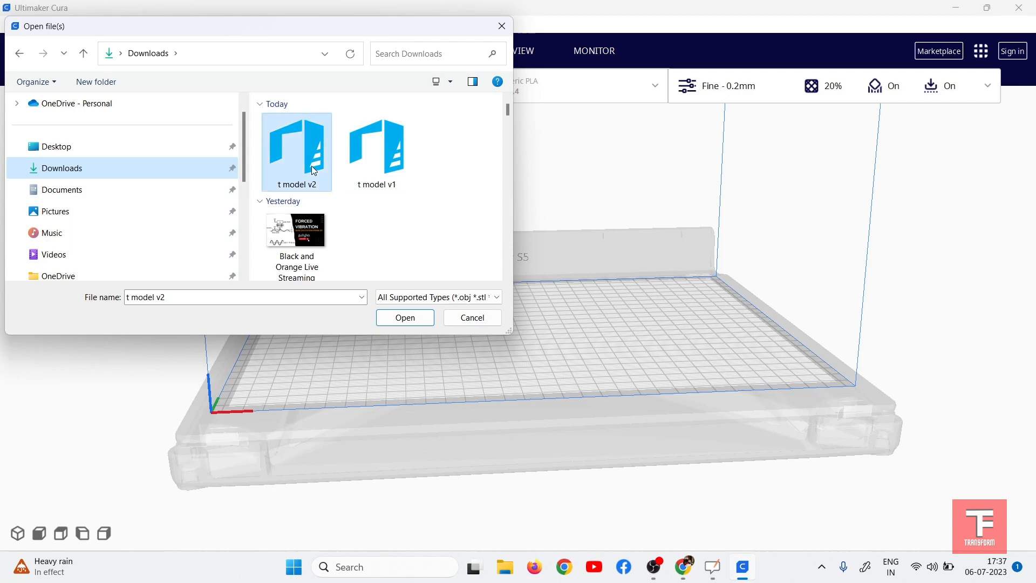
click(405, 318)
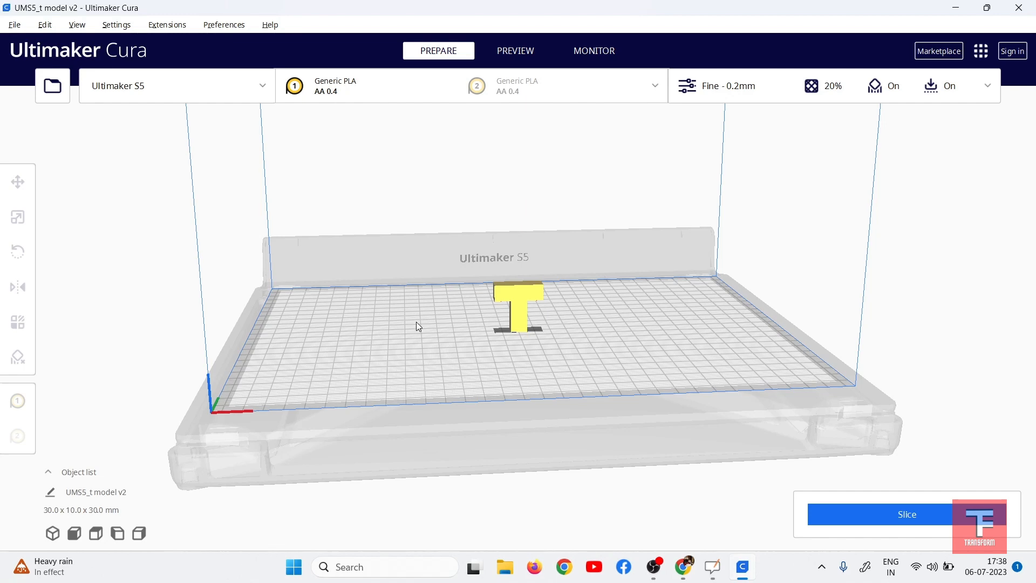
- Move the T model across the build plate to about X -44 mm and Y 3.7 mm
scroll(562, 286, down, 2)
scroll(562, 286, up, 4)
scroll(562, 286, down, 5)
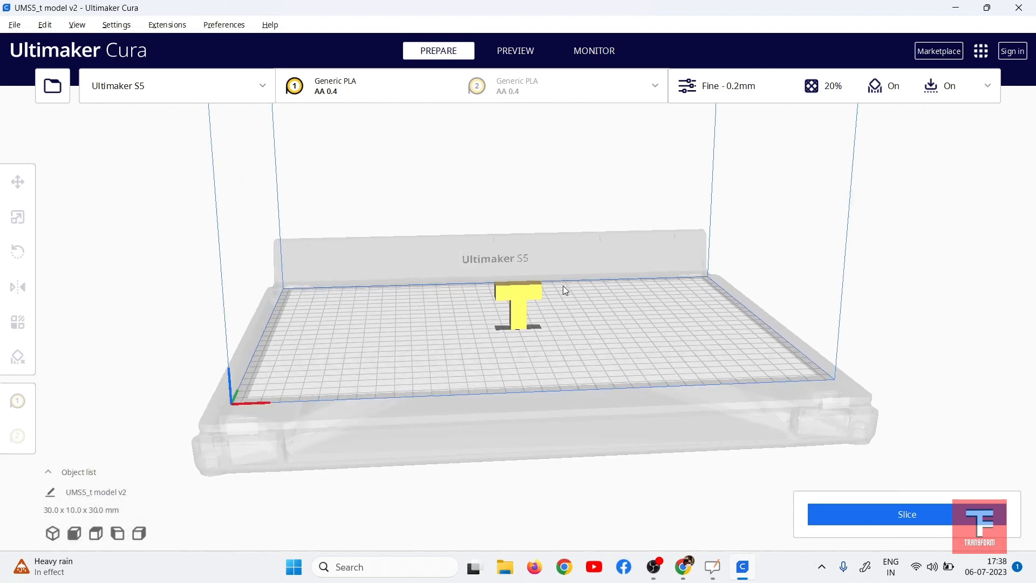
scroll(562, 286, down, 2)
scroll(562, 286, up, 5)
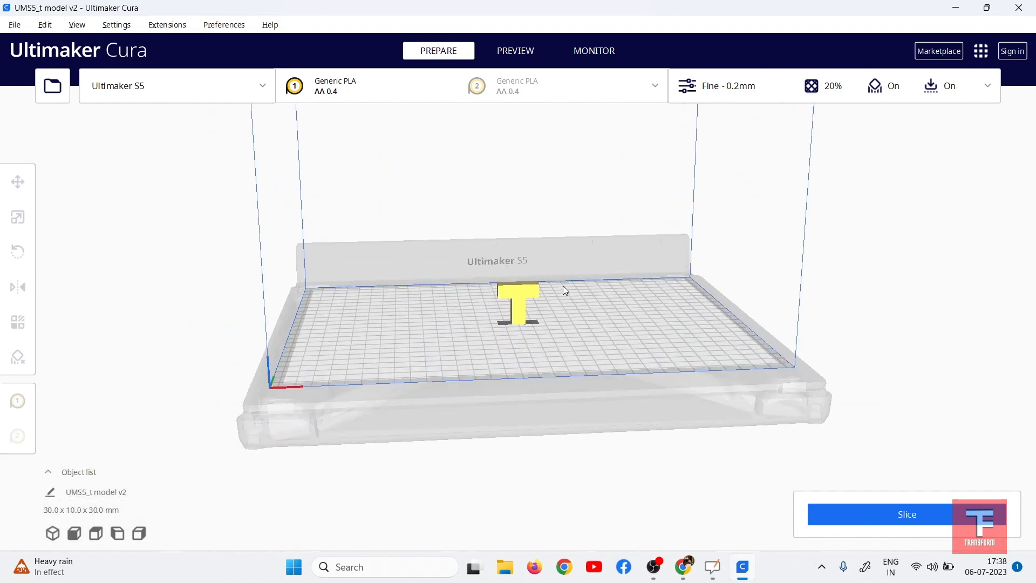
scroll(562, 286, up, 2)
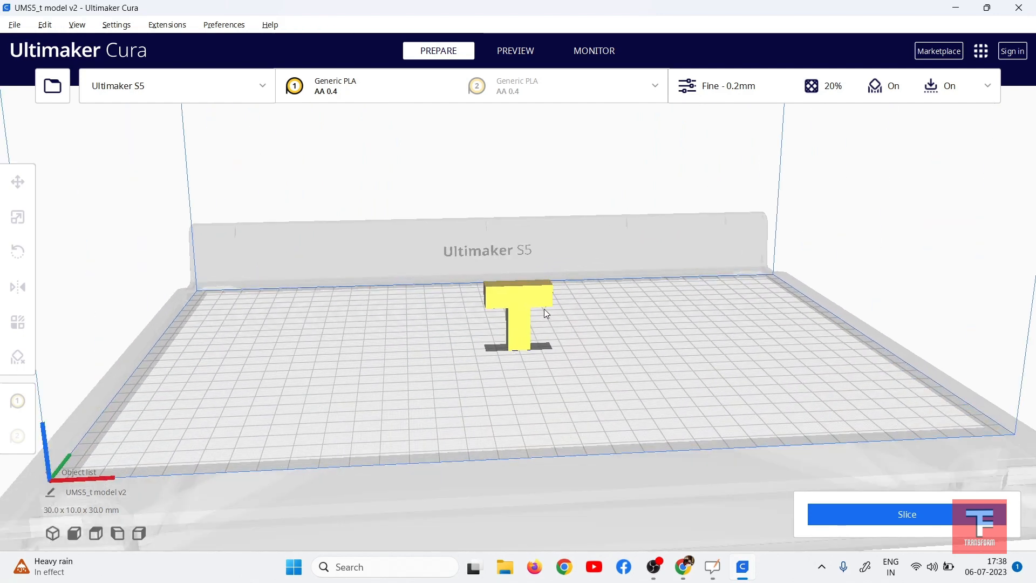
click(500, 299)
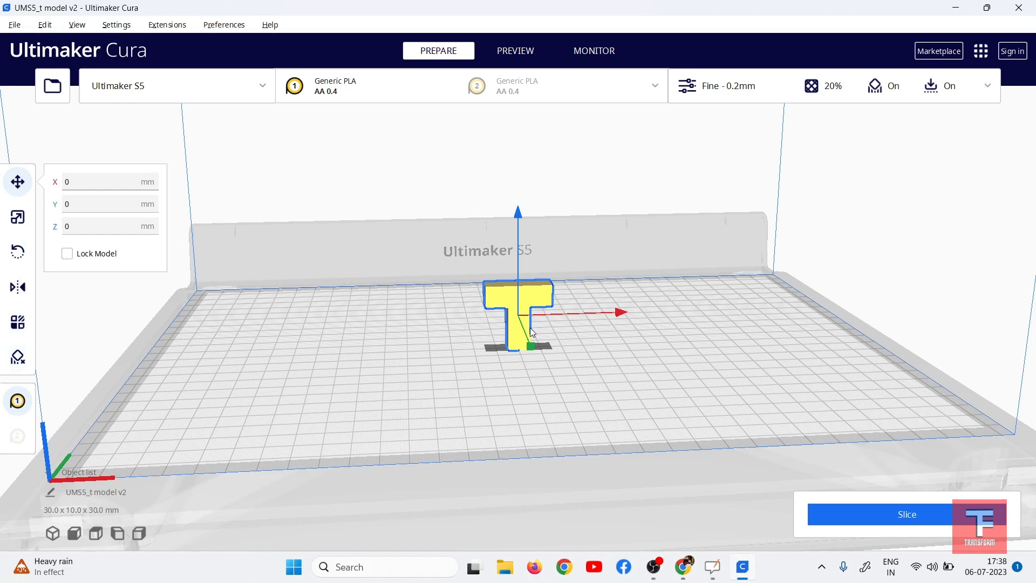
click(591, 317)
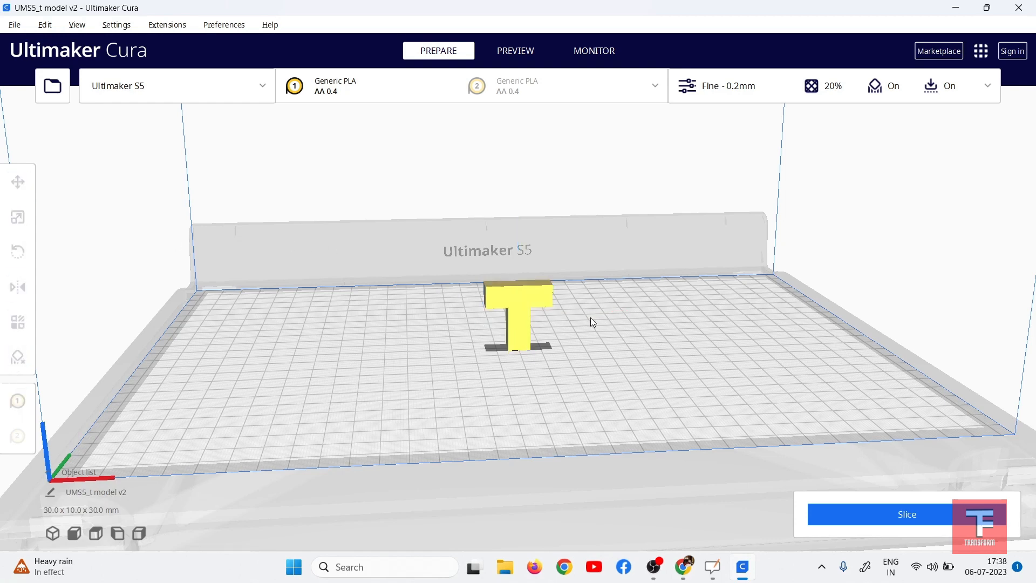
click(515, 299)
drag(622, 319, 437, 351)
scroll(320, 351, down, 3)
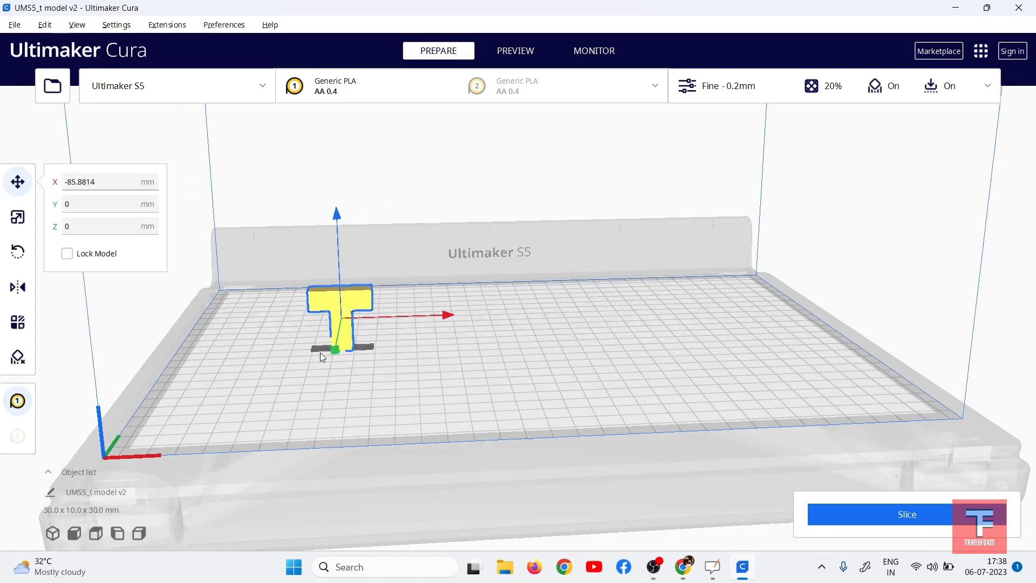
drag(349, 358, 549, 323)
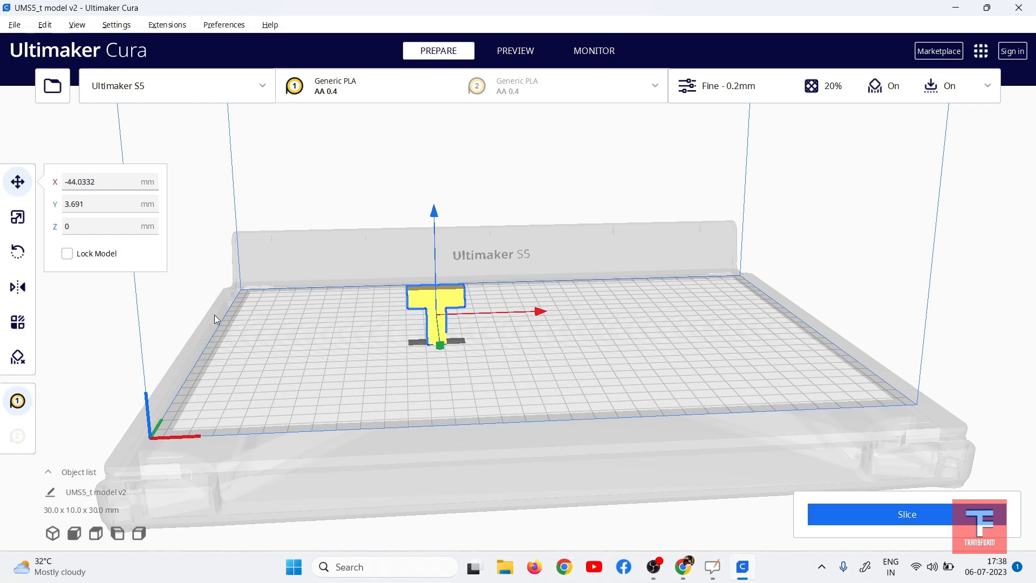
- Try uniformly scaling the T model to about 88% and about 108%, and reset its scale to the original size
click(18, 217)
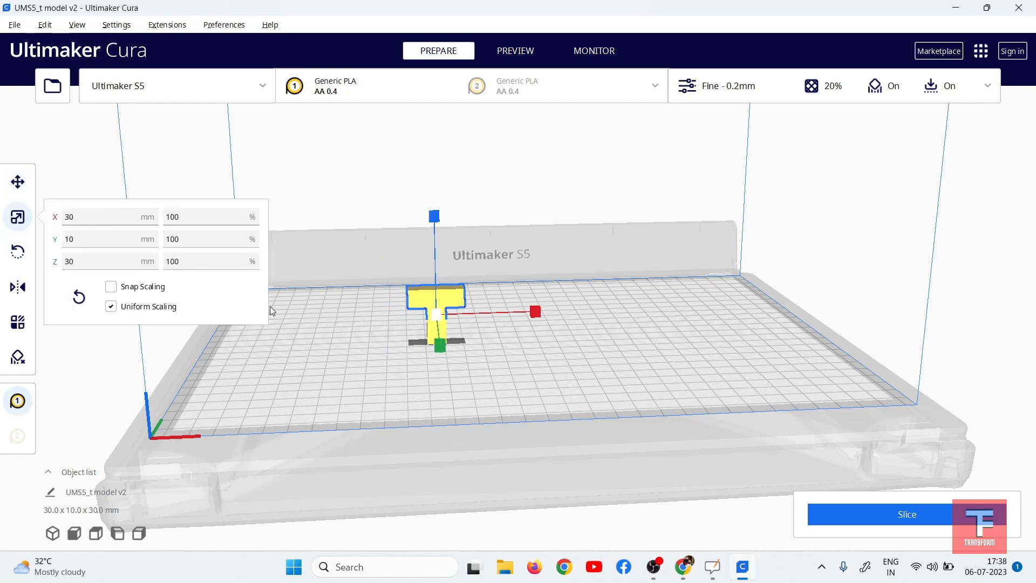
mouse_move(530, 313)
mouse_down()
mouse_move(624, 306)
mouse_move(521, 297)
mouse_move(533, 300)
mouse_up()
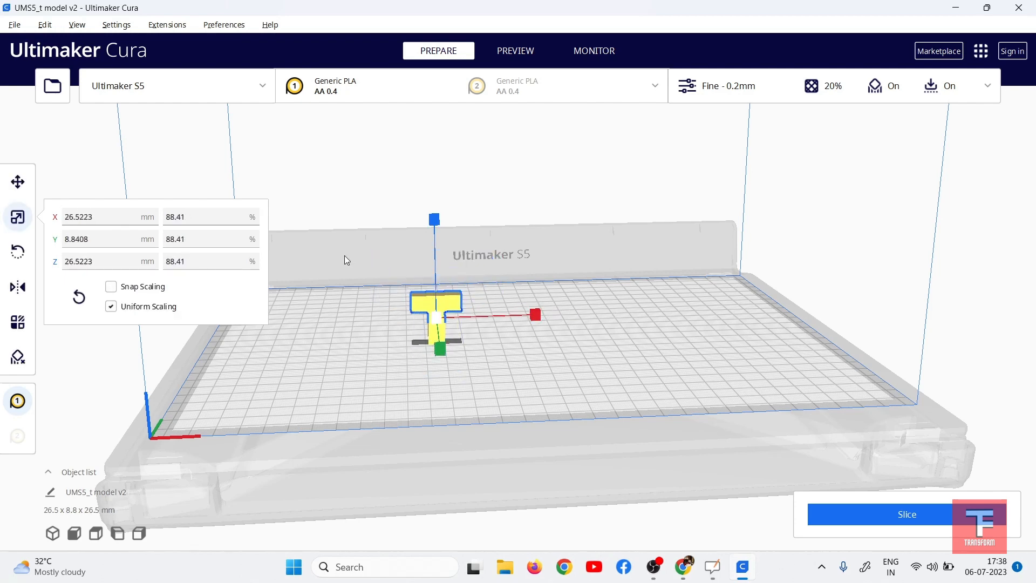
drag(434, 219, 439, 193)
click(440, 193)
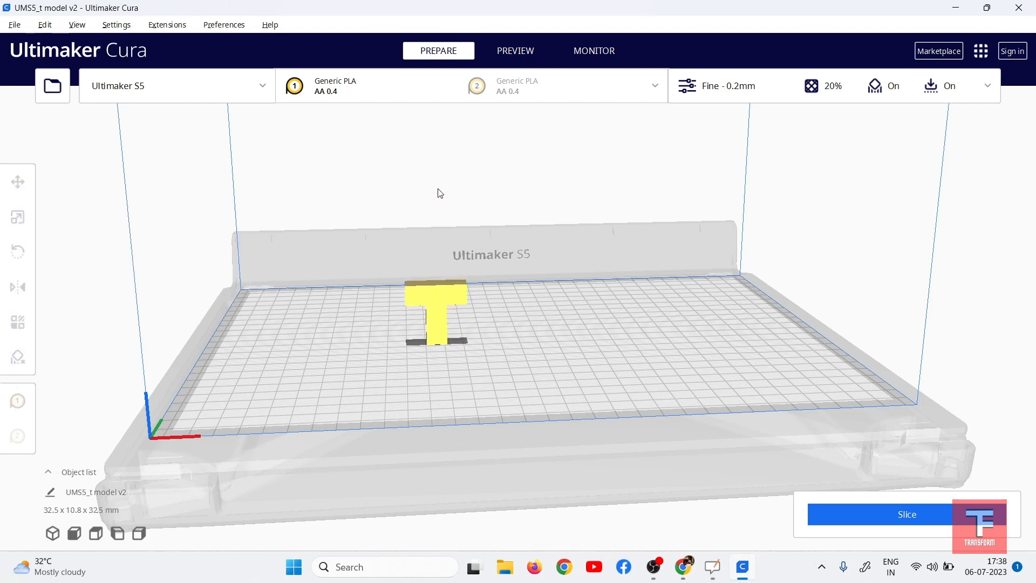
click(440, 306)
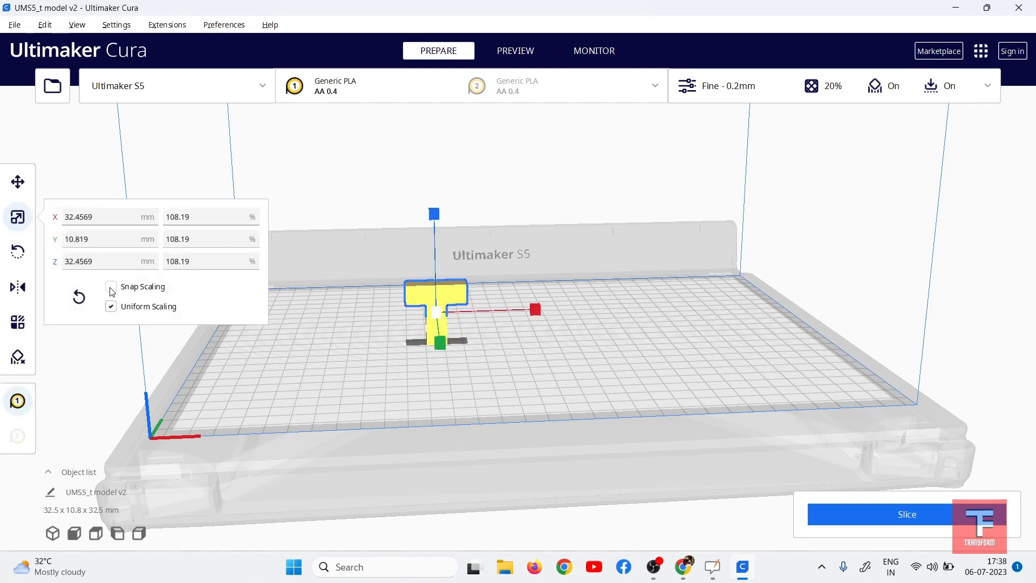
click(79, 296)
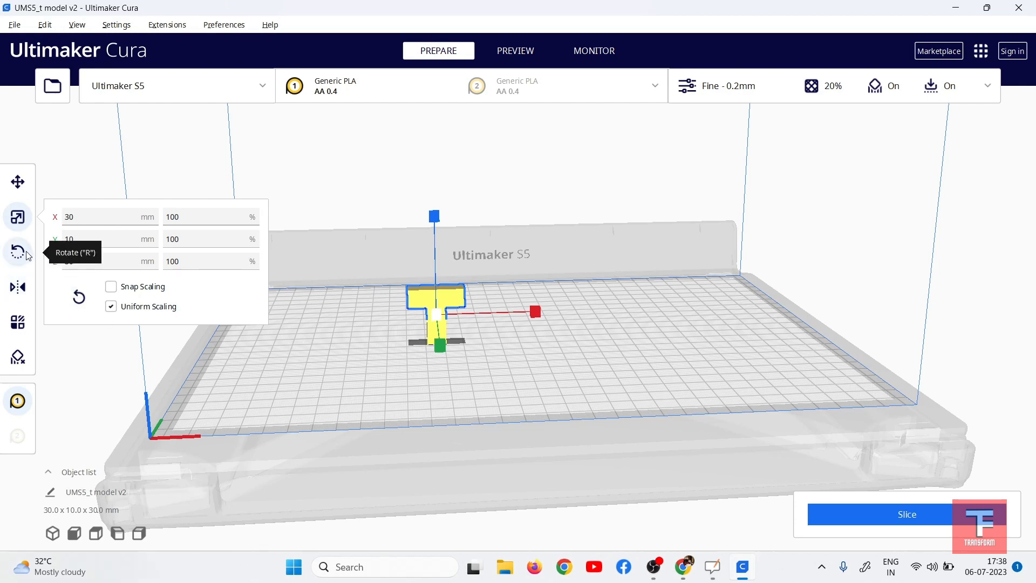
click(23, 320)
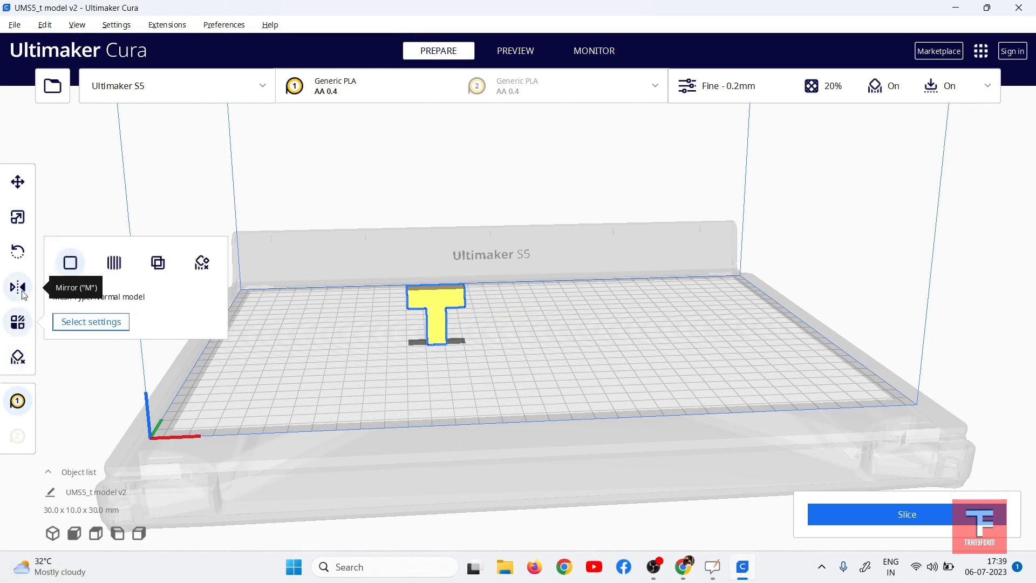
click(24, 297)
click(25, 263)
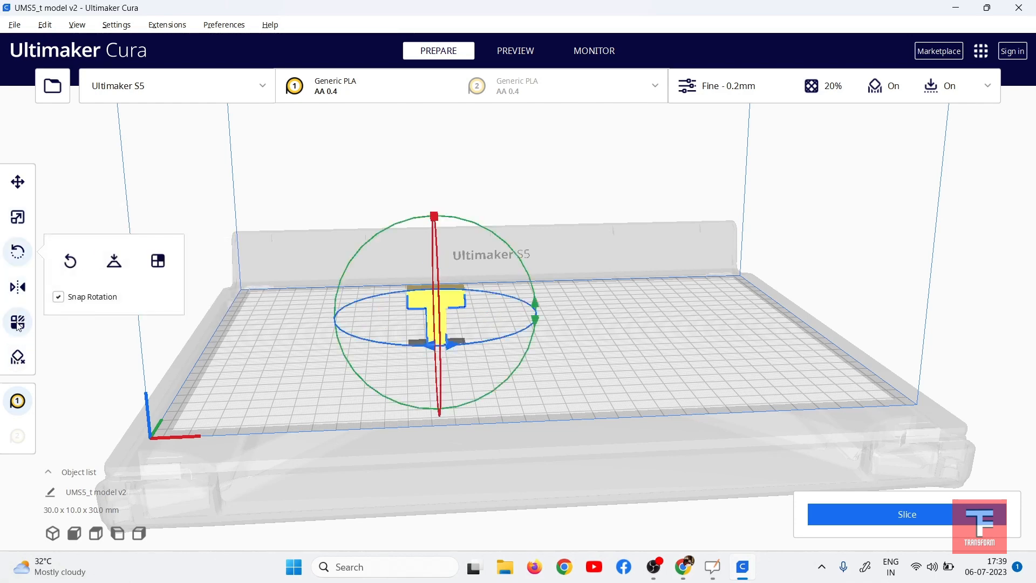
click(20, 357)
click(20, 259)
click(82, 226)
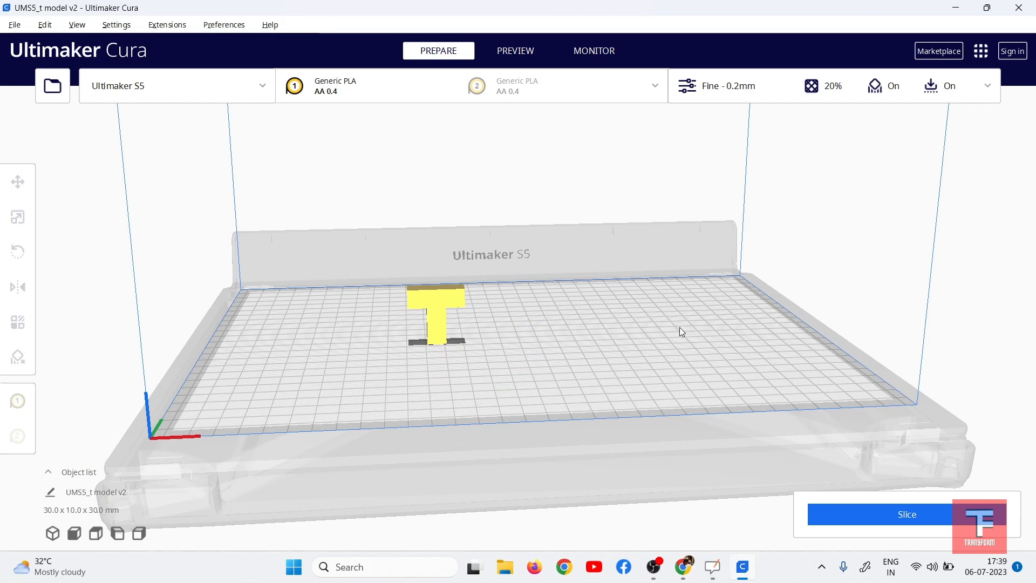
- Select generic PLA as the material for extruder 1 and dismiss the profile changes dialog without choosing to discard or keep
click(344, 77)
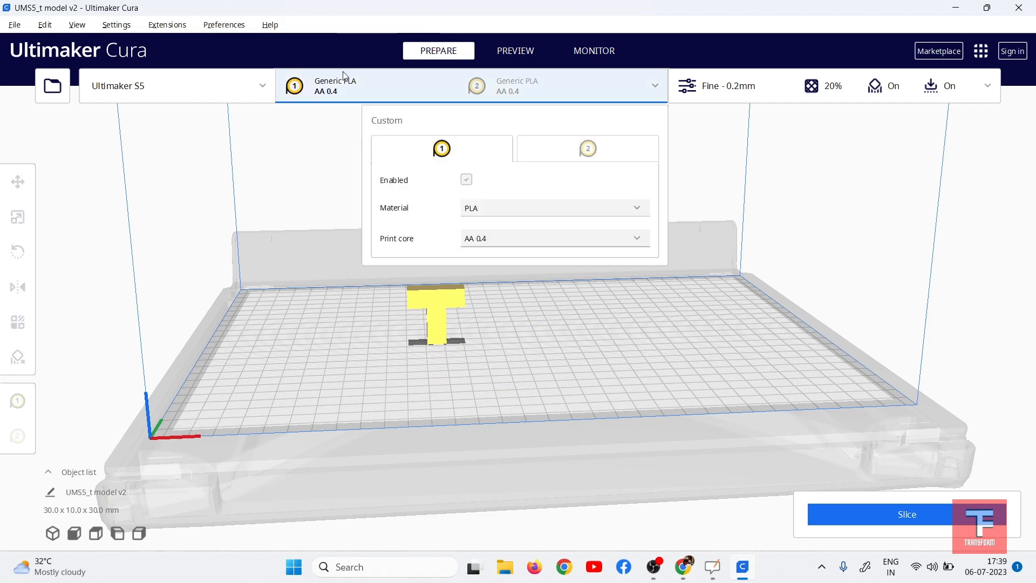
click(539, 210)
mouse_move(608, 233)
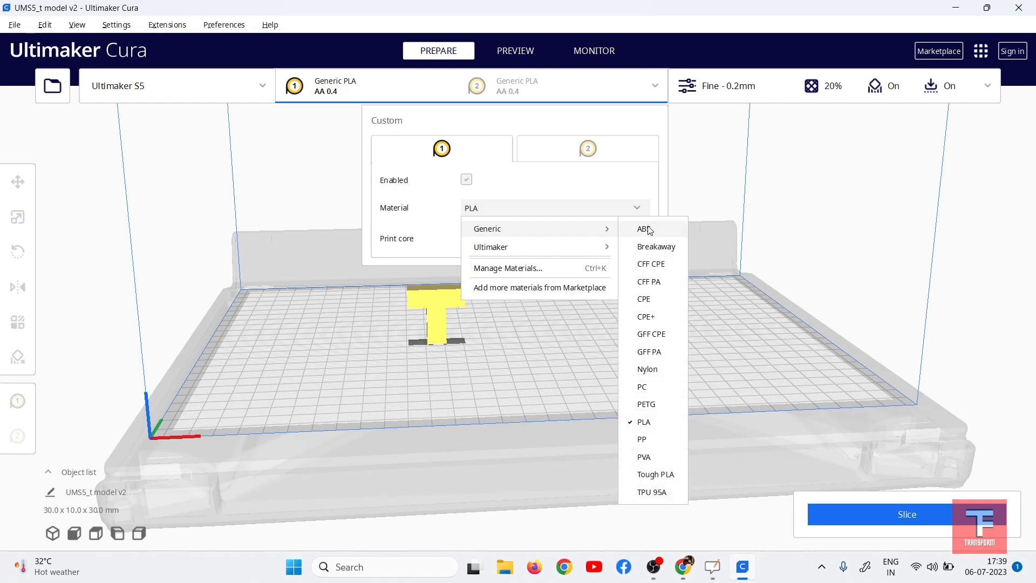
click(645, 422)
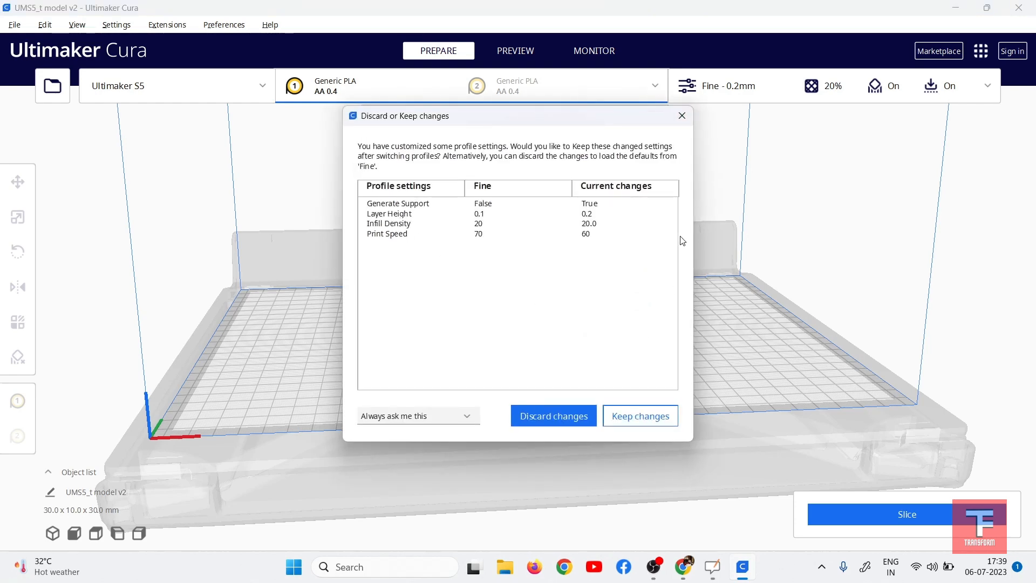
click(681, 116)
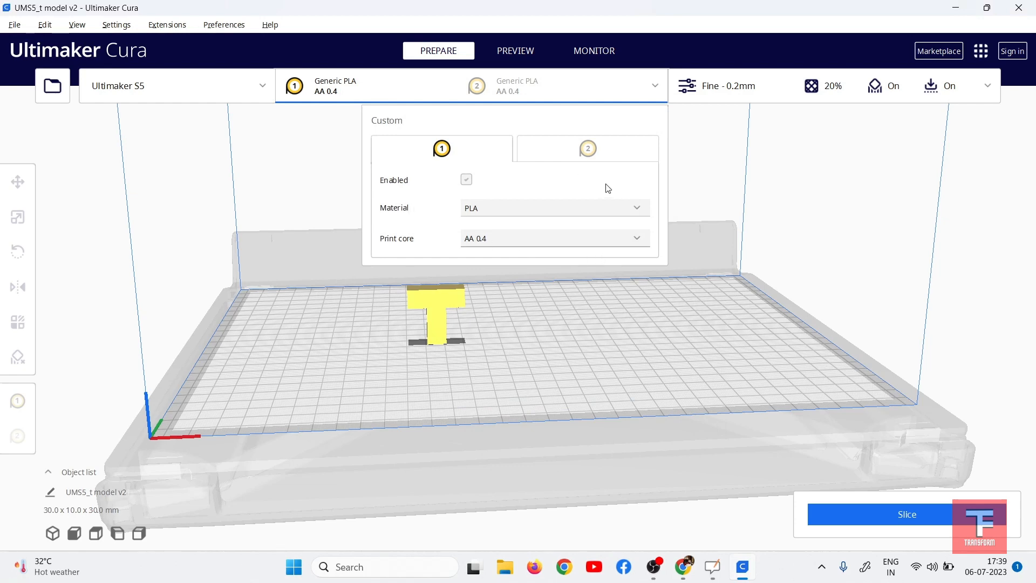
click(770, 151)
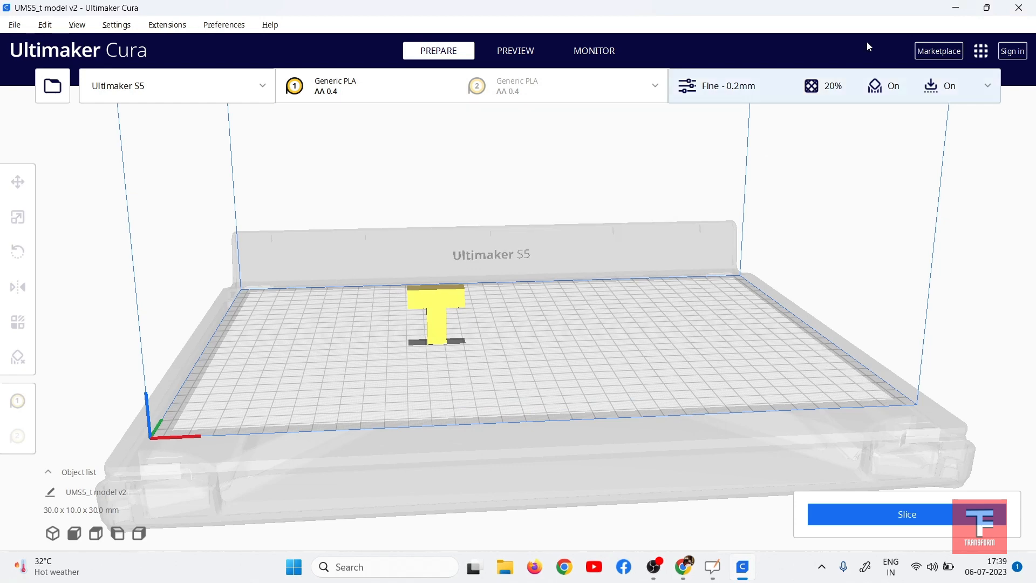
- Review the print settings for infill, support and build plate adhesion, and return to the layer height value
click(894, 99)
scroll(863, 329, down, 10)
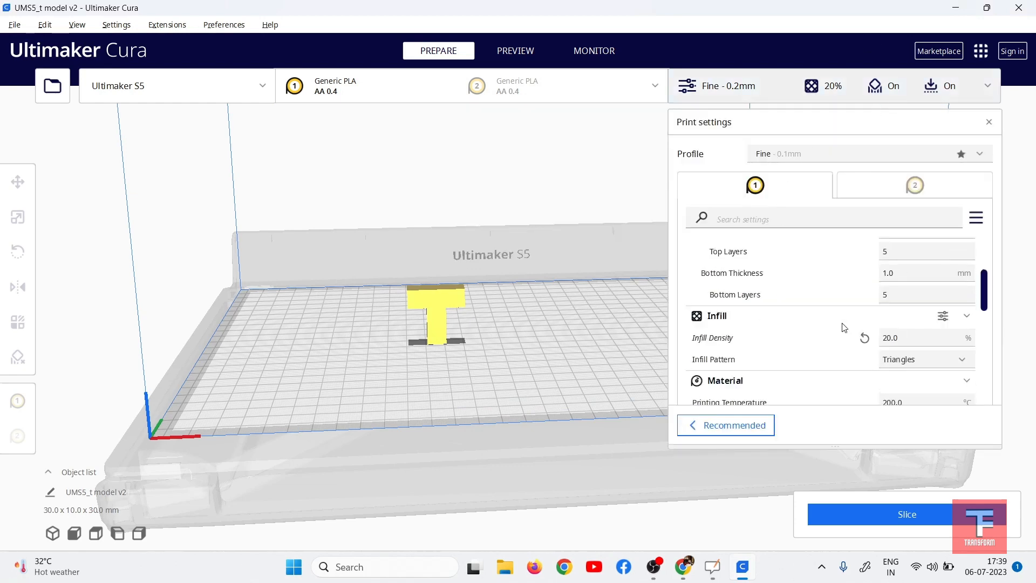
scroll(844, 328, down, 3)
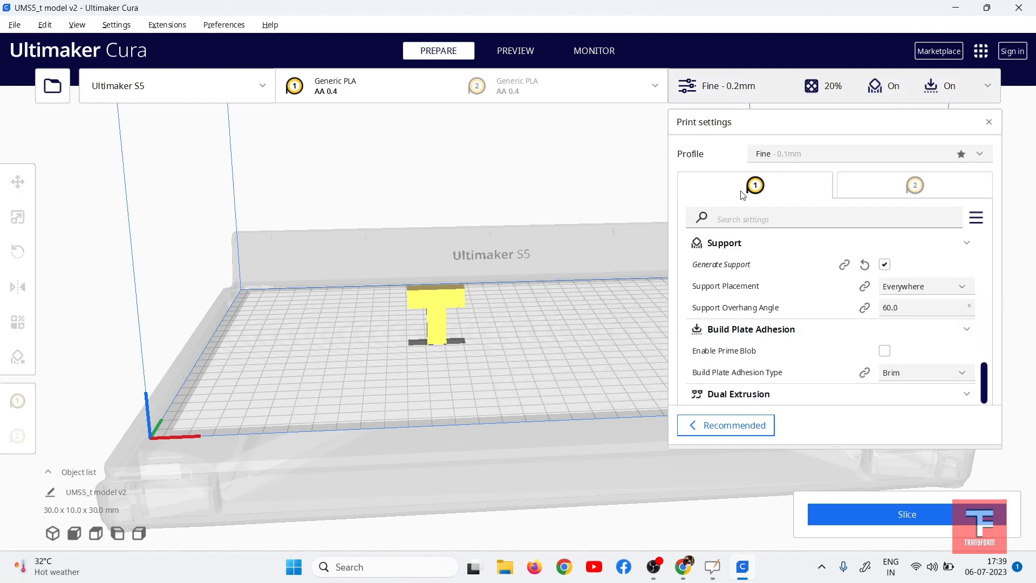
scroll(825, 336, up, 10)
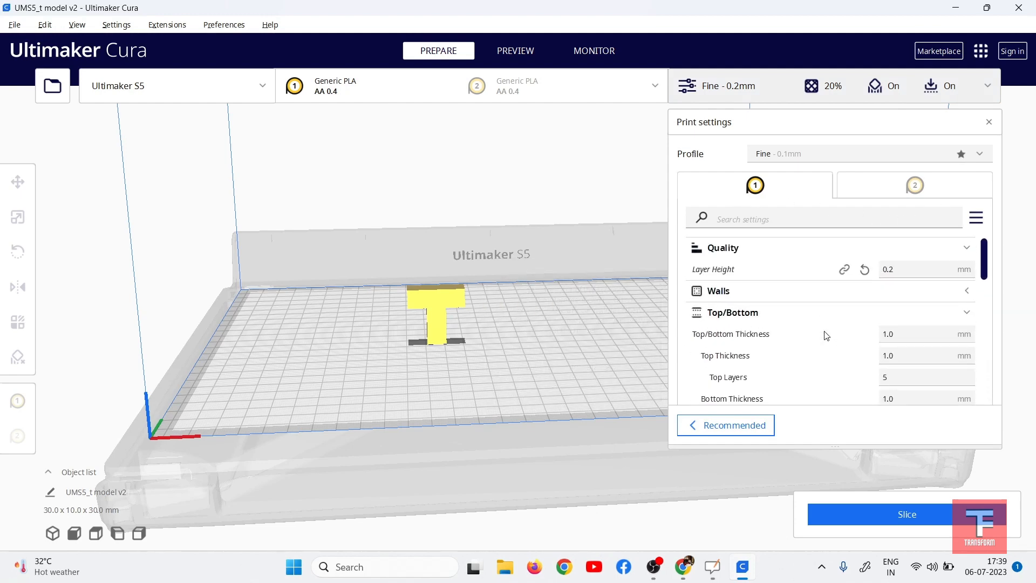
click(924, 268)
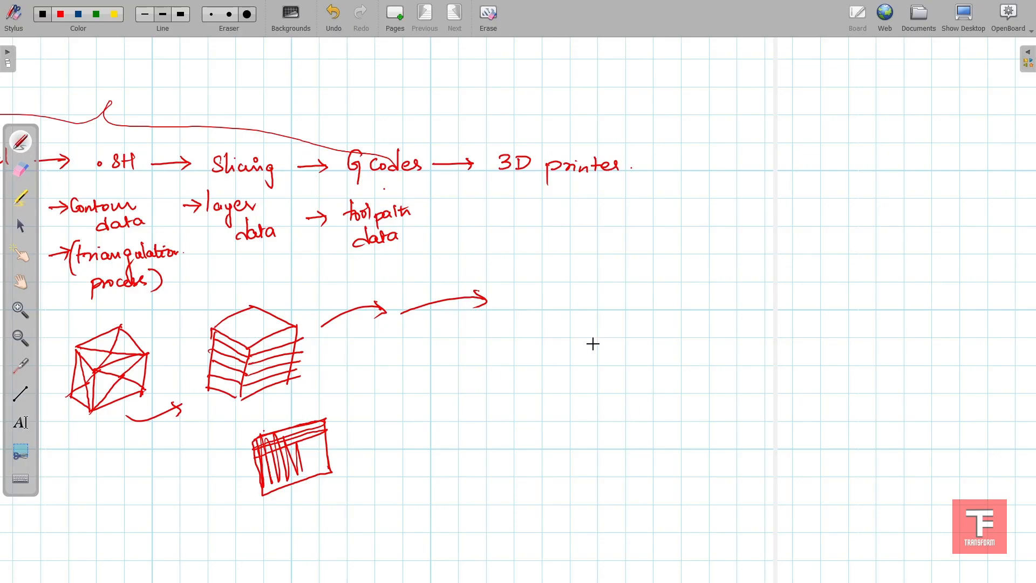
- Switch to the OpenBoard whiteboard and sketch a black cube with horizontal layer lines beside the red arrows
mouse_move(553, 303)
mouse_down()
mouse_move(588, 324)
mouse_move(570, 285)
mouse_move(646, 297)
mouse_up()
drag(589, 327, 646, 296)
drag(553, 302, 553, 377)
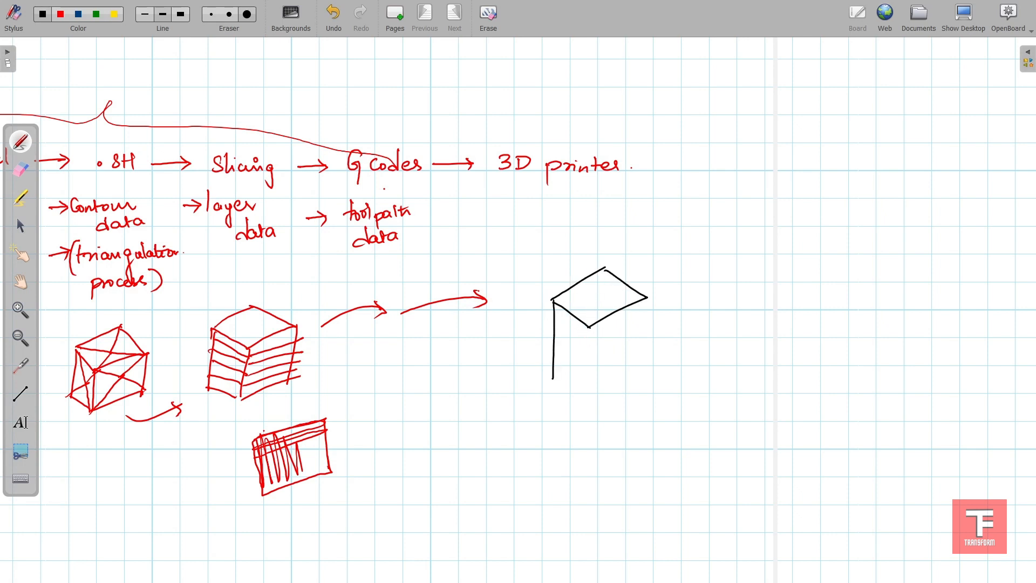
drag(590, 324, 587, 392)
mouse_move(553, 374)
mouse_down()
mouse_move(601, 382)
mouse_move(648, 358)
mouse_up()
mouse_move(646, 299)
mouse_down()
mouse_move(644, 369)
mouse_move(637, 353)
mouse_move(654, 335)
mouse_up()
mouse_move(588, 352)
mouse_down()
mouse_move(656, 321)
mouse_move(599, 333)
mouse_move(650, 309)
mouse_up()
mouse_move(548, 310)
mouse_down()
mouse_move(590, 327)
mouse_move(564, 330)
mouse_move(589, 338)
mouse_move(586, 369)
mouse_up()
- Label one layer of the black cube as layer thickness and note that decreasing it raises time and accuracy using arrows
mouse_move(657, 341)
mouse_down()
mouse_move(657, 360)
mouse_move(679, 353)
mouse_up()
drag(684, 345, 711, 345)
mouse_move(725, 334)
mouse_down()
mouse_move(726, 350)
mouse_move(741, 348)
mouse_up()
mouse_move(742, 337)
mouse_down()
mouse_move(804, 354)
mouse_move(868, 340)
mouse_up()
mouse_move(843, 325)
mouse_down()
mouse_move(881, 318)
mouse_move(910, 340)
mouse_move(966, 334)
mouse_move(953, 354)
mouse_up()
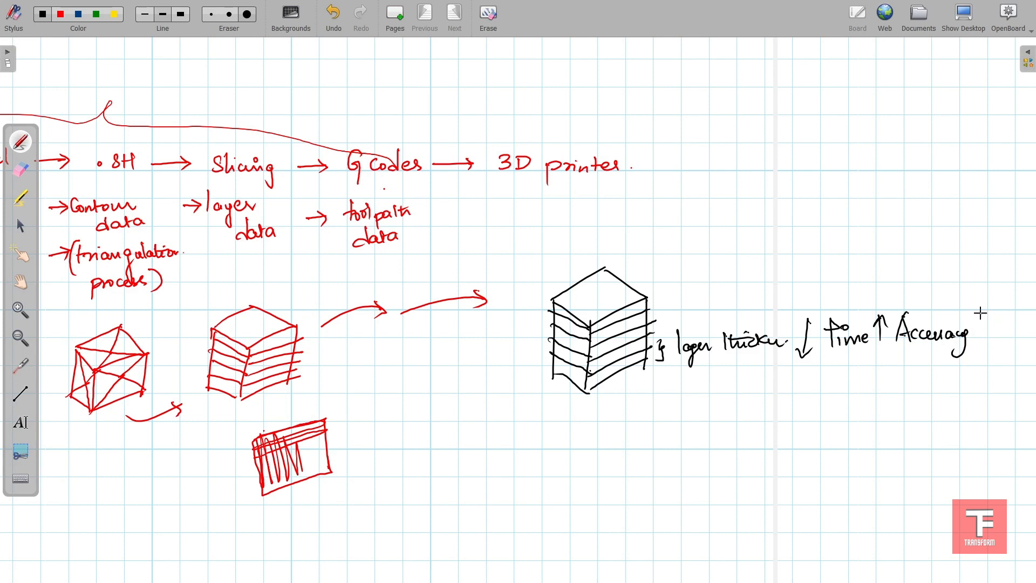
mouse_move(980, 314)
mouse_down()
mouse_move(980, 342)
mouse_move(987, 324)
mouse_up()
- Add "S.F" above the accuracy note and write a second row with thickness up, time down, and S.F and accuracy down
mouse_move(798, 416)
mouse_down()
mouse_move(798, 382)
mouse_move(835, 395)
mouse_move(844, 415)
mouse_up()
mouse_move(847, 408)
mouse_down()
mouse_move(881, 421)
mouse_move(888, 408)
mouse_up()
drag(929, 279, 919, 300)
drag(937, 294, 946, 297)
drag(946, 281, 958, 279)
mouse_move(946, 289)
mouse_down()
mouse_move(954, 287)
mouse_move(937, 322)
mouse_up()
mouse_move(924, 381)
mouse_down()
mouse_move(912, 399)
mouse_move(935, 392)
mouse_up()
mouse_move(939, 382)
mouse_down()
mouse_move(938, 395)
mouse_move(947, 381)
mouse_up()
drag(939, 388, 905, 420)
mouse_move(911, 402)
mouse_down()
mouse_move(918, 419)
mouse_move(980, 425)
mouse_move(988, 413)
mouse_up()
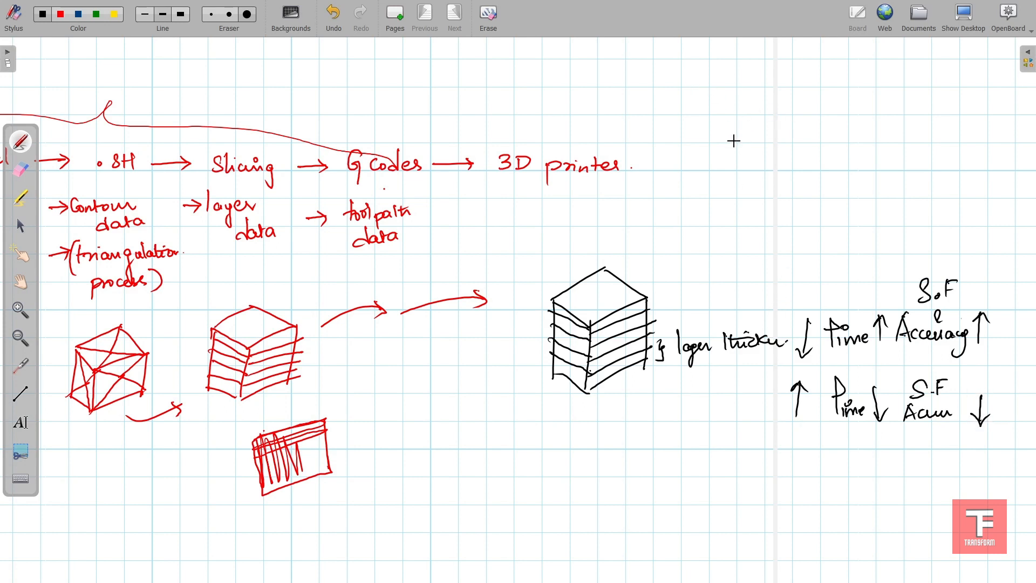
- Write "model" above the cube with a branch to "fast, low S.F" leading to increased layer thickness
drag(702, 161, 725, 149)
mouse_move(740, 146)
mouse_down()
mouse_move(755, 151)
mouse_move(803, 131)
mouse_up()
drag(795, 129, 803, 132)
drag(827, 111, 821, 138)
drag(816, 126, 838, 127)
drag(846, 107, 848, 125)
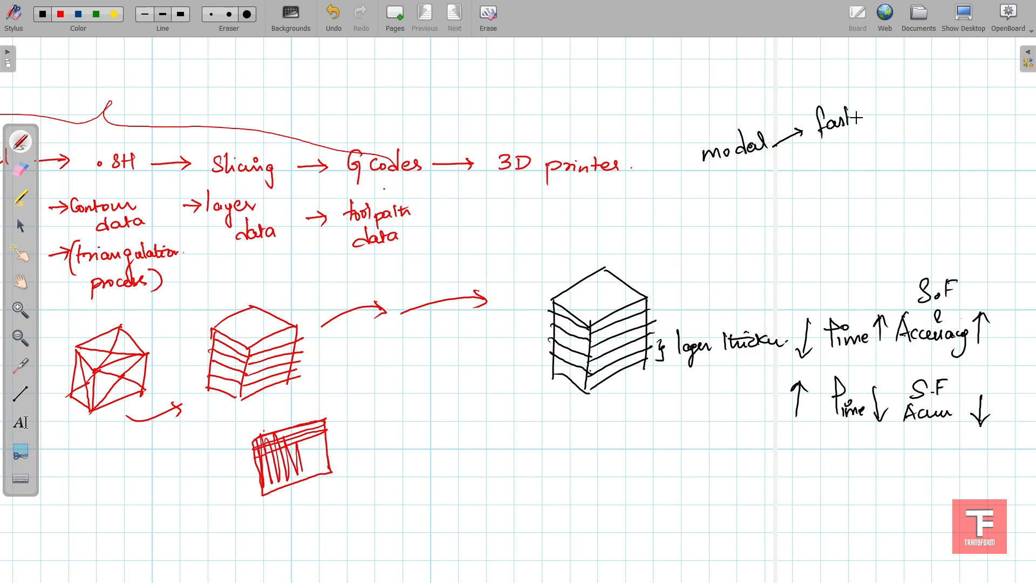
drag(857, 120, 883, 108)
mouse_move(895, 98)
mouse_down()
mouse_move(889, 108)
mouse_move(934, 96)
mouse_up()
click(896, 104)
mouse_move(929, 90)
mouse_down()
mouse_move(930, 101)
mouse_move(958, 87)
mouse_move(965, 106)
mouse_move(985, 82)
mouse_move(956, 117)
mouse_move(991, 110)
mouse_move(979, 136)
mouse_move(990, 138)
mouse_up()
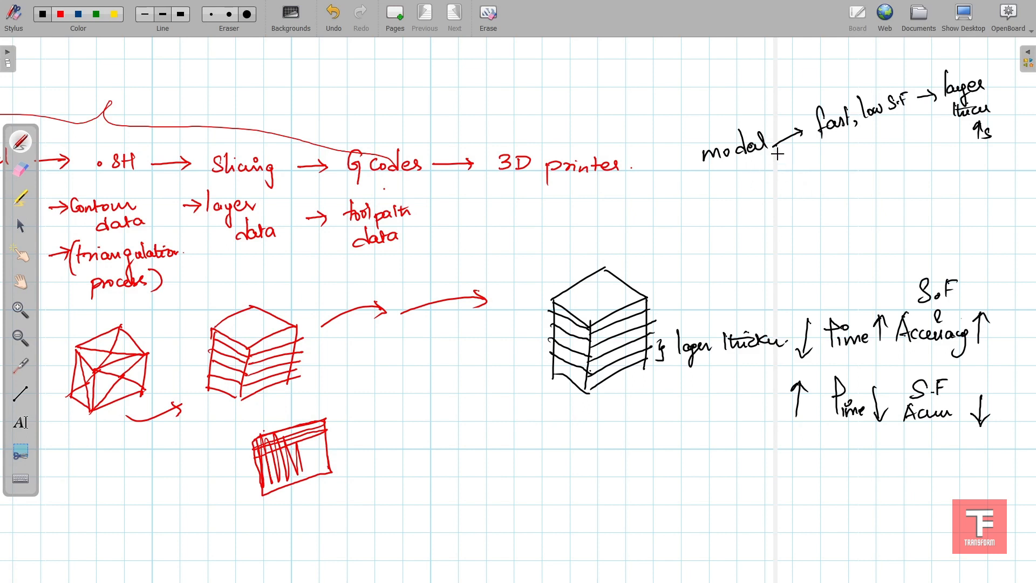
- Add a second branch from "model" to "slow, high S.F" leading to decreased layer thickness
mouse_move(777, 154)
mouse_down()
mouse_move(804, 178)
mouse_move(847, 170)
mouse_up()
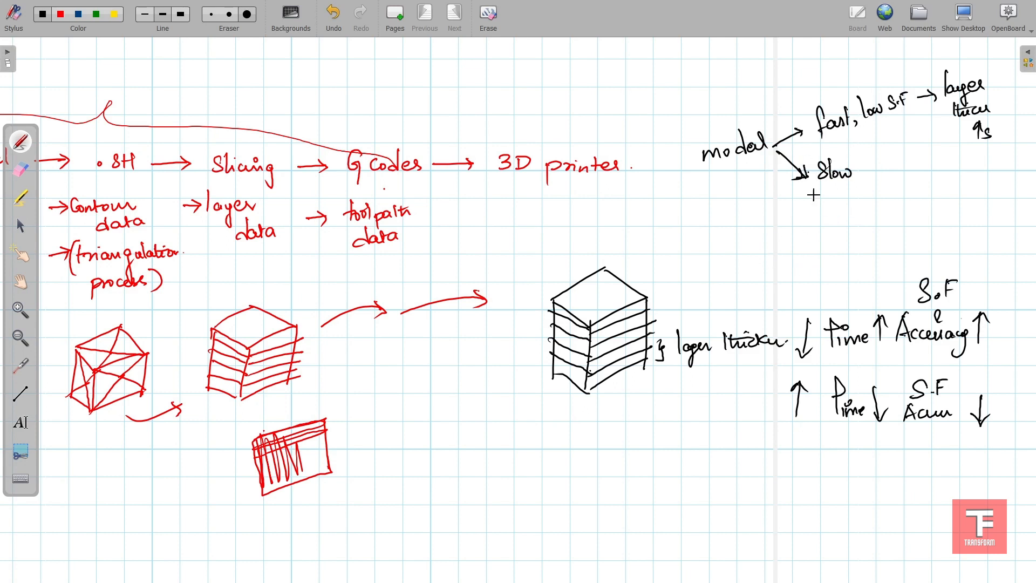
drag(863, 162, 862, 181)
mouse_move(865, 176)
mouse_down()
mouse_move(875, 174)
mouse_move(879, 193)
mouse_up()
mouse_move(884, 164)
mouse_down()
mouse_move(900, 173)
mouse_move(934, 173)
mouse_move(942, 157)
mouse_move(958, 172)
mouse_move(985, 166)
mouse_up()
drag(934, 186, 1002, 205)
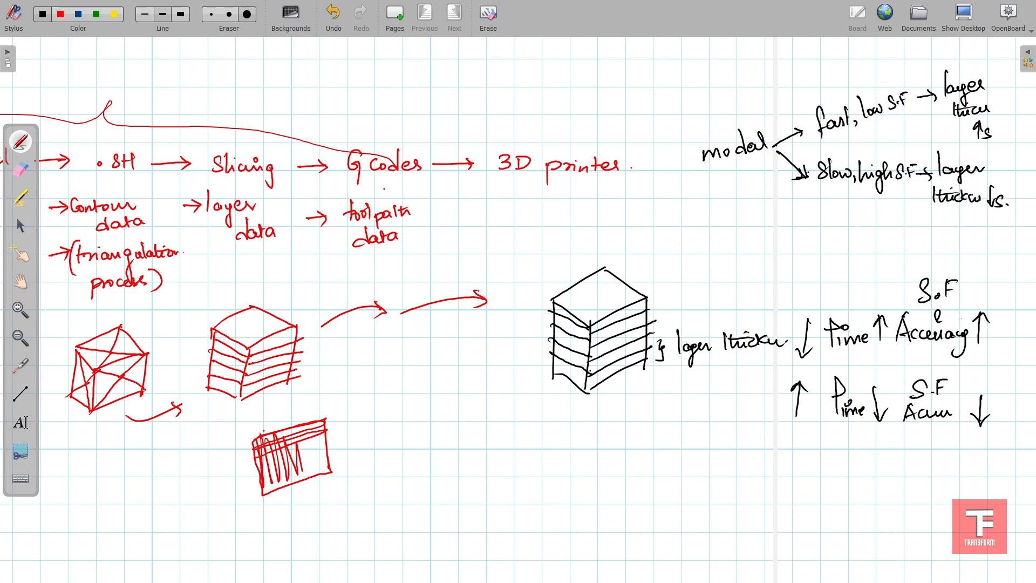